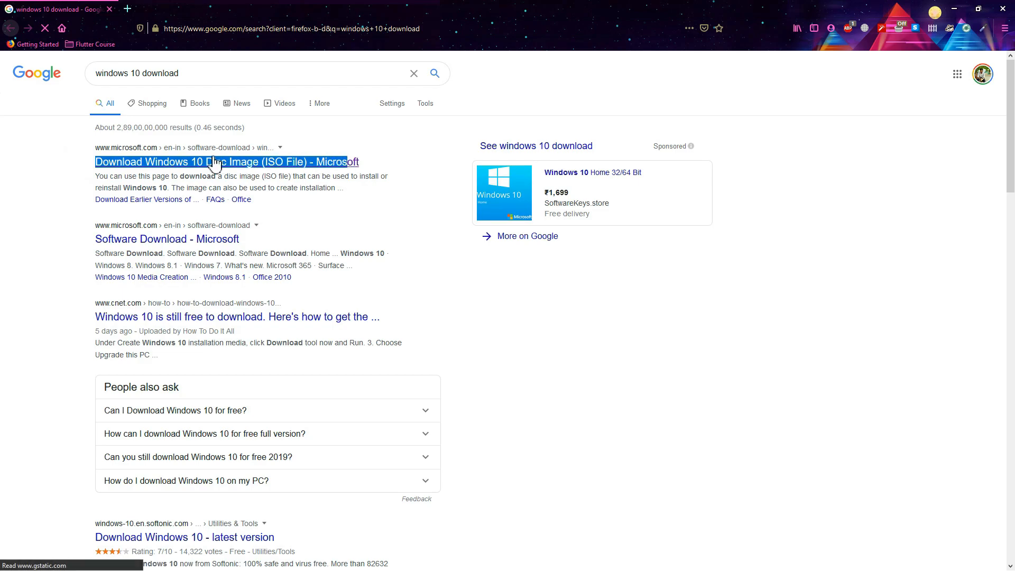
- Download the Windows 10 media creation tool from Microsoft's Download Windows 10 page and save MediaCreationTool1909.exe to the Desktop
click(187, 162)
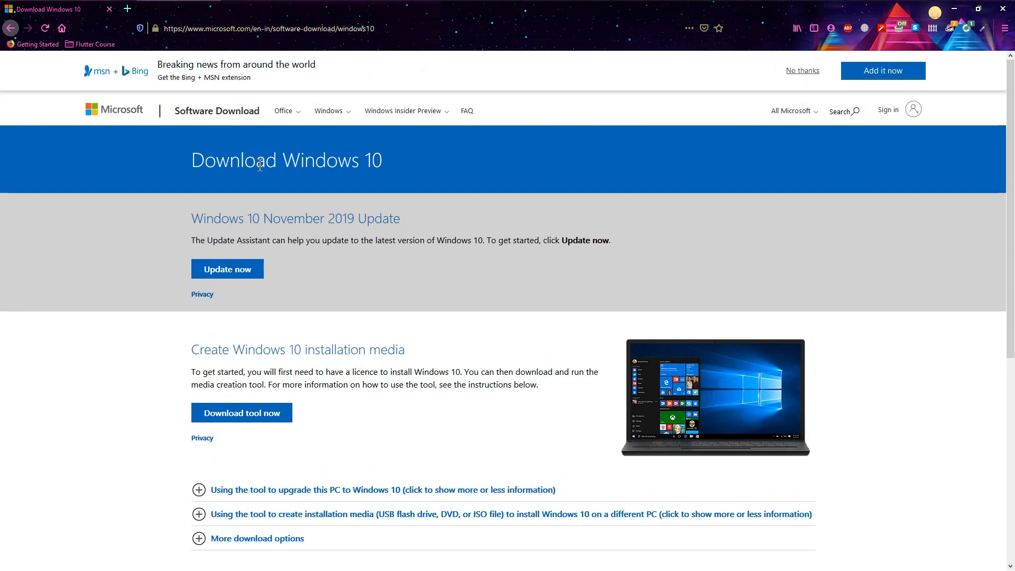
scroll(392, 195, down, 3)
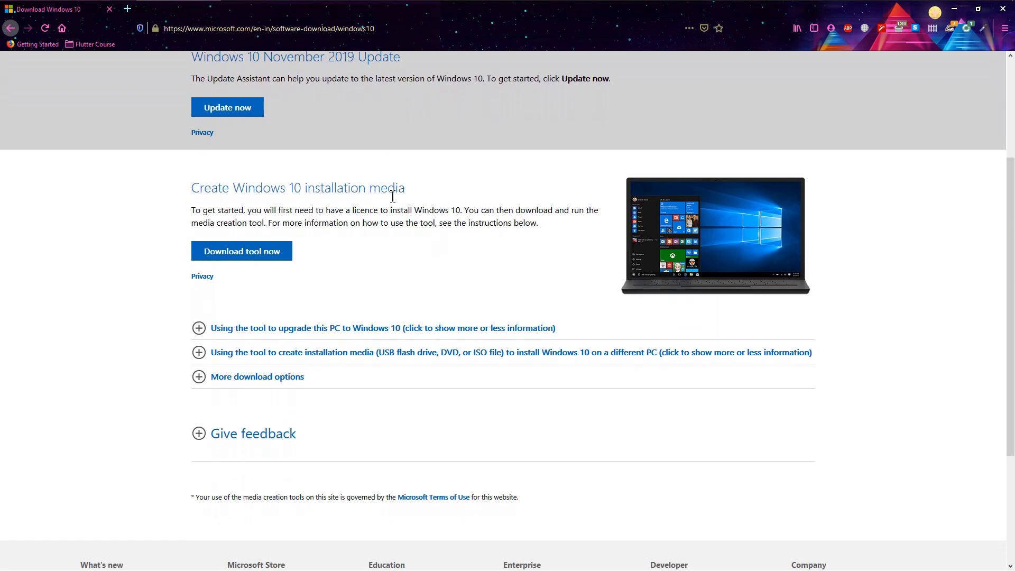
drag(169, 251, 326, 245)
click(327, 245)
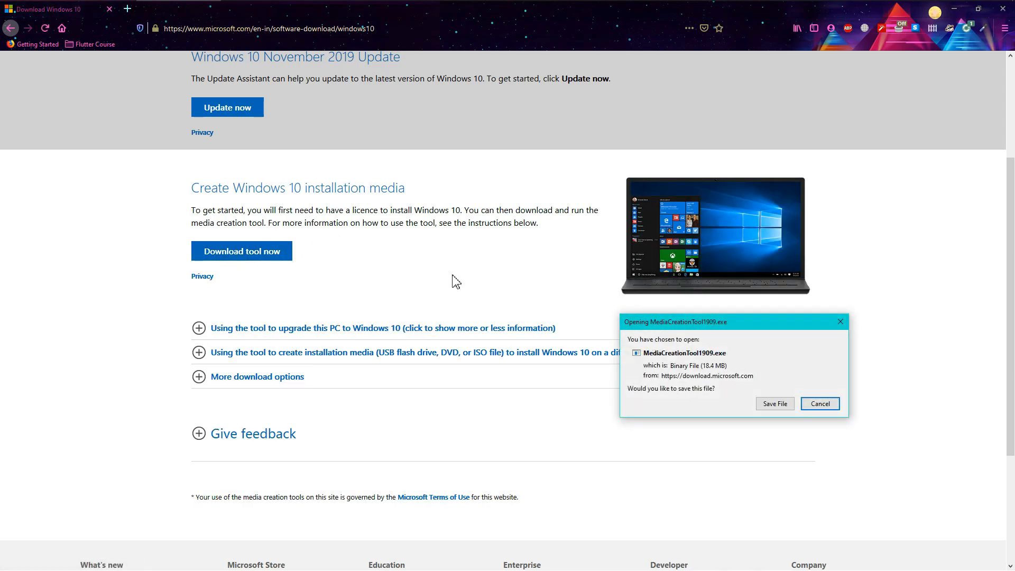
click(776, 405)
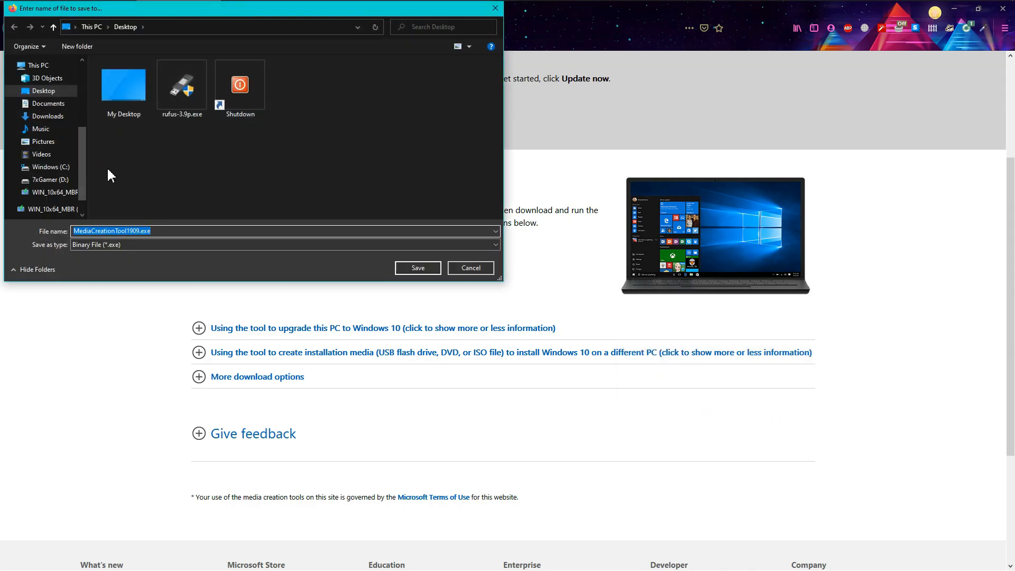
click(418, 268)
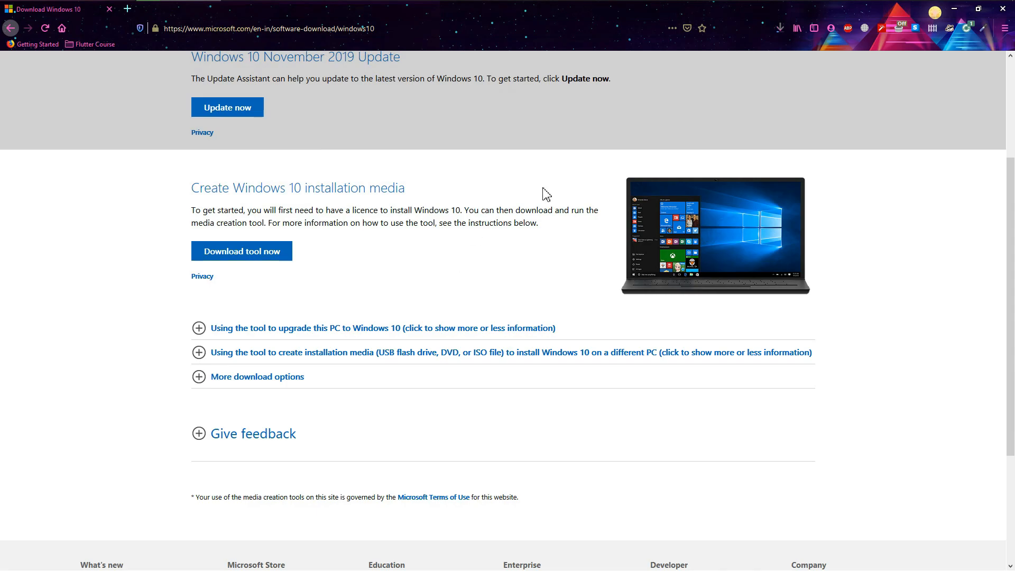
- Run the downloaded MediaCreationTool1909.exe and close the browser and the antivirus notification
click(779, 29)
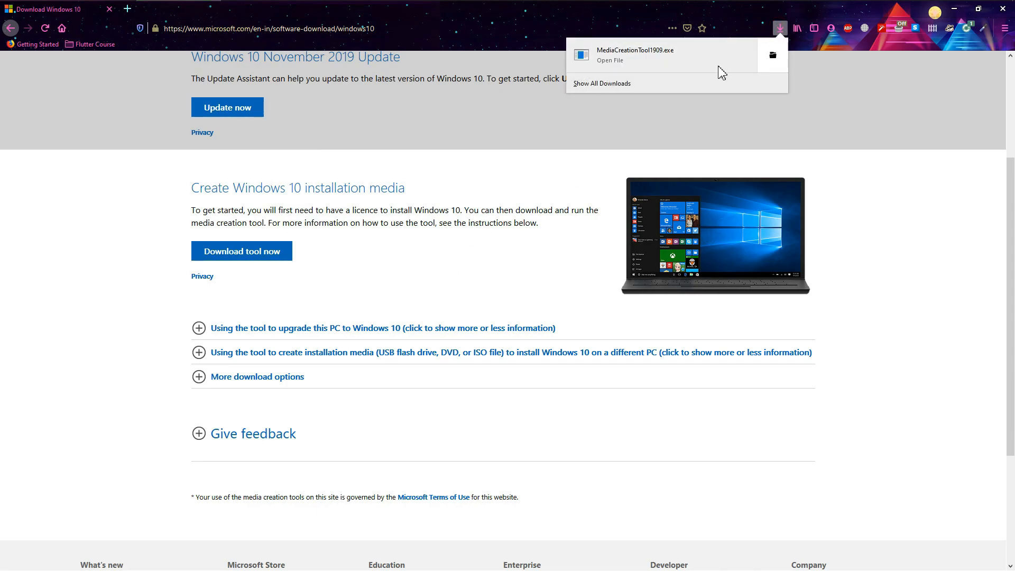
click(618, 59)
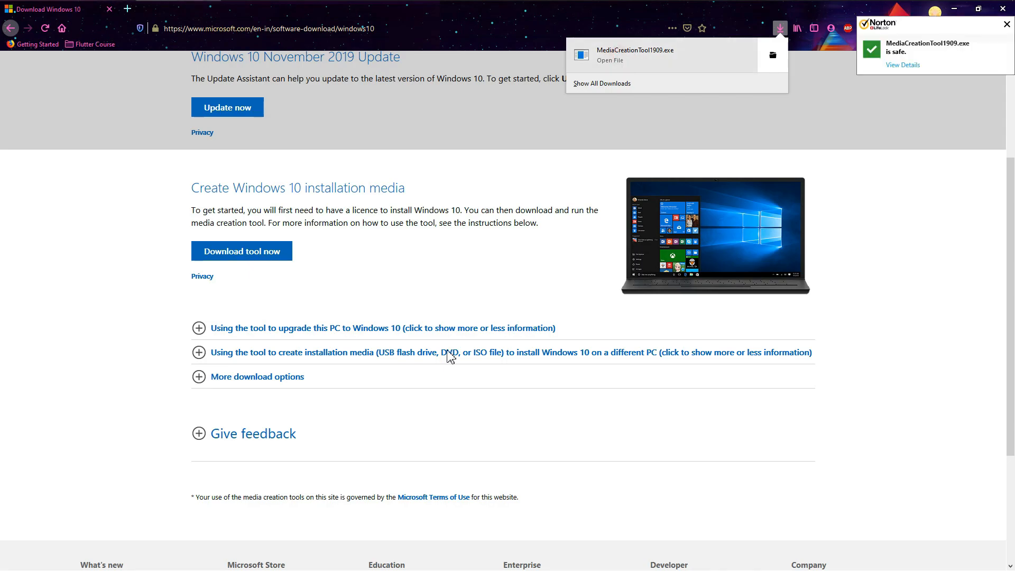
click(447, 356)
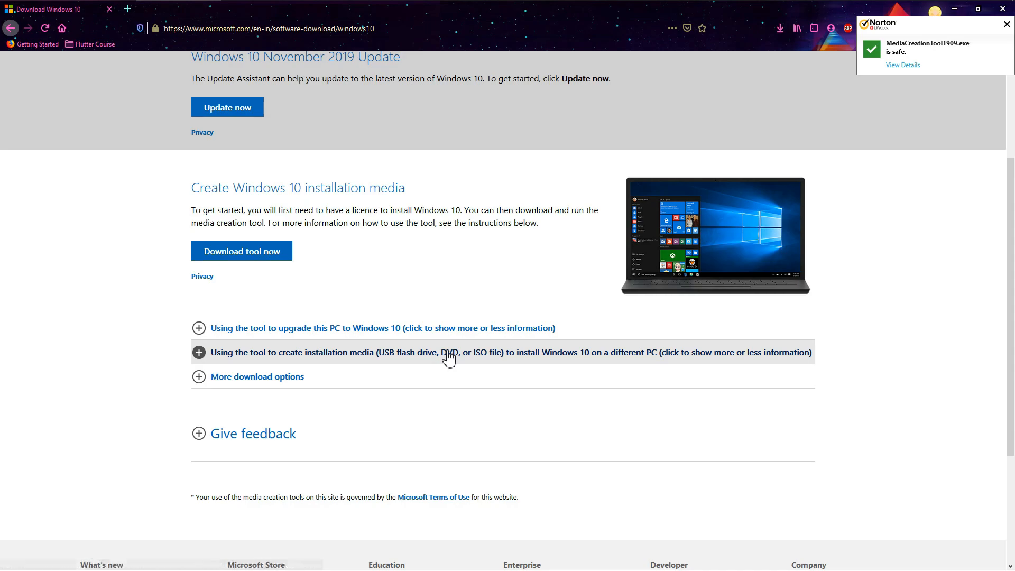
click(1003, 9)
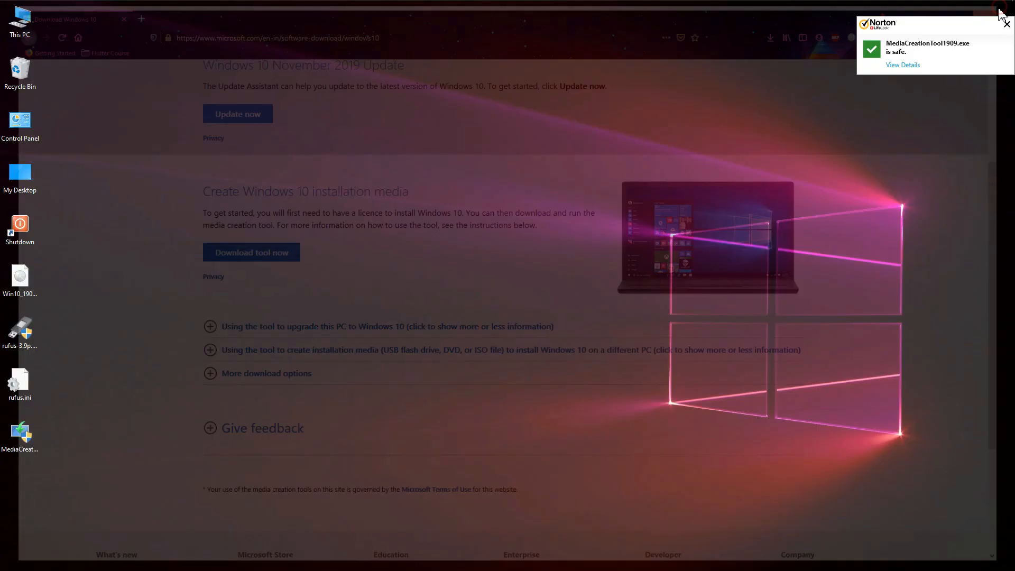
click(1007, 23)
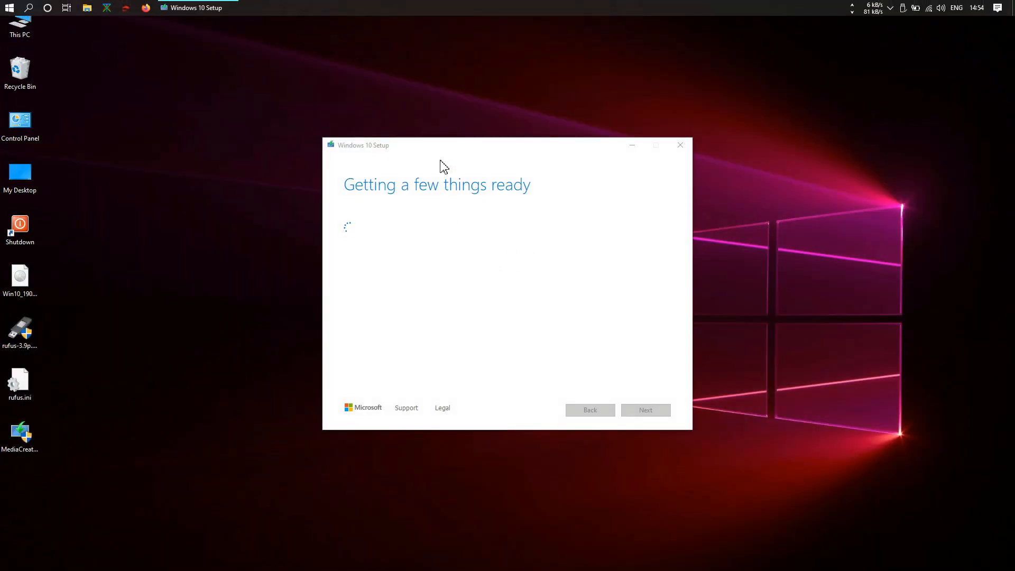
click(445, 148)
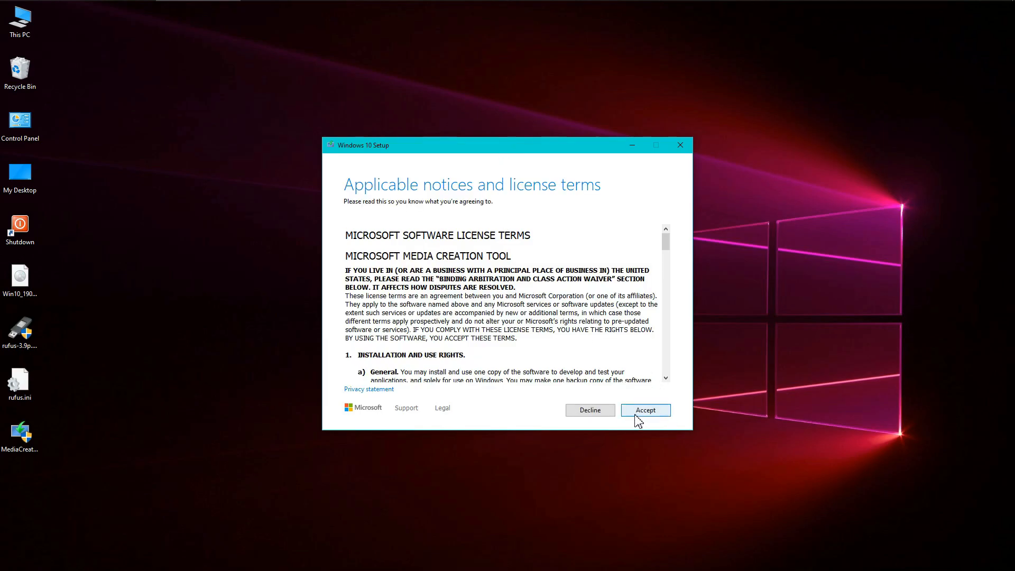
- Accept the license terms and choose to create installation media (USB flash drive, DVD, or ISO file) for another PC
click(647, 415)
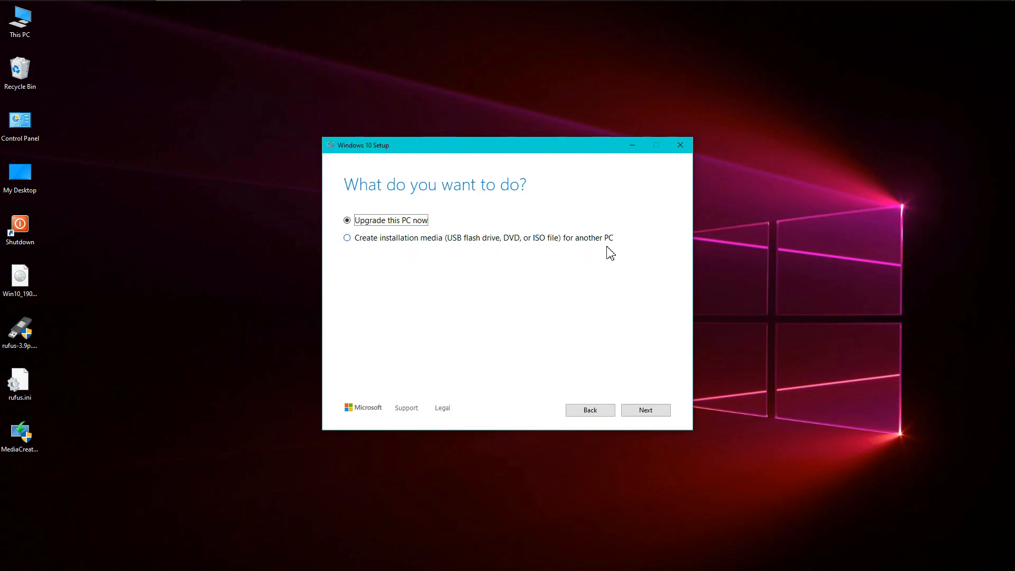
click(565, 238)
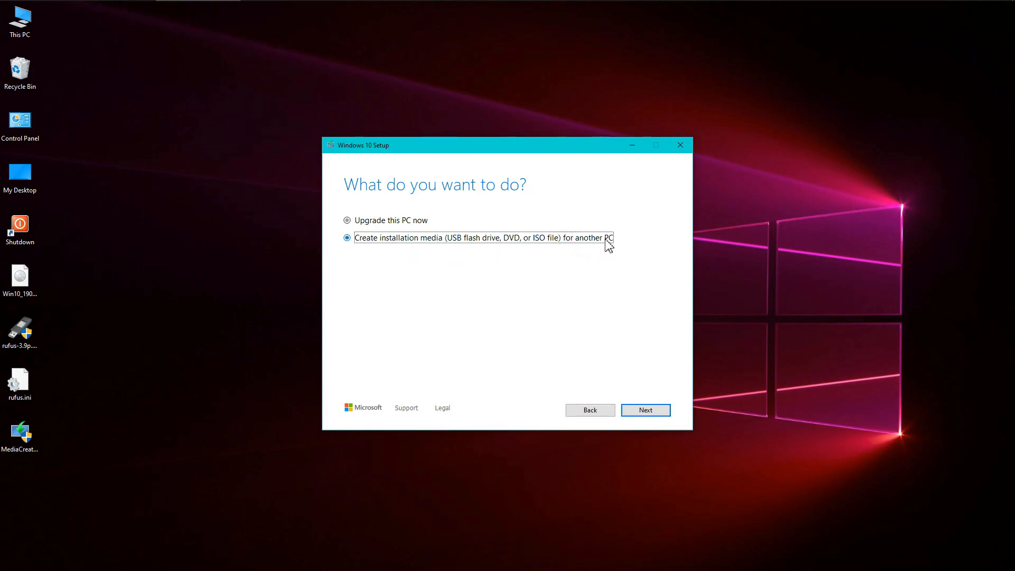
click(347, 238)
click(644, 416)
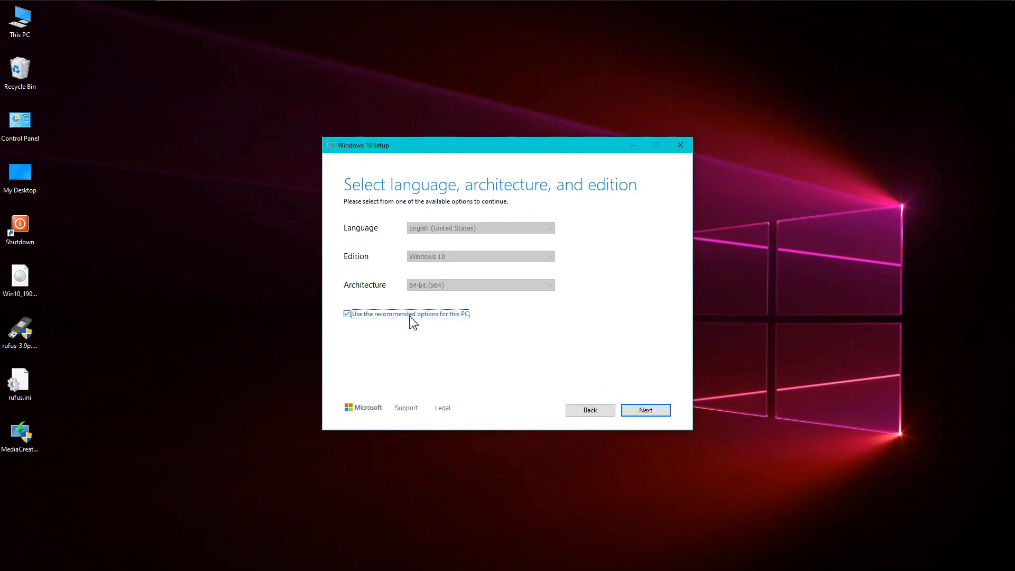
- Turn off the recommended options and choose English (United States), Windows 10 and 64-bit (x64) for the installation media
click(347, 315)
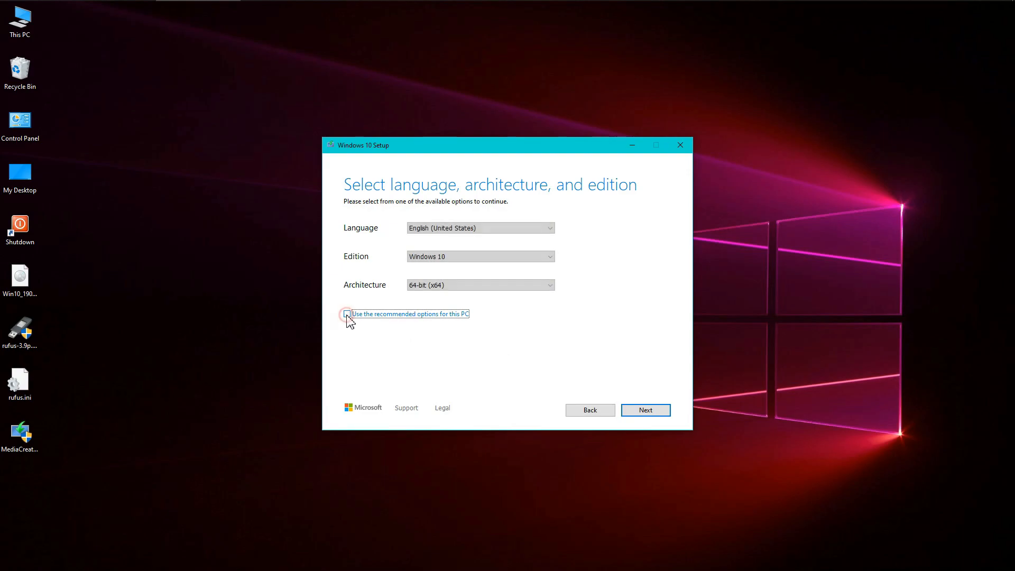
click(483, 233)
click(499, 234)
click(446, 256)
click(447, 265)
click(450, 285)
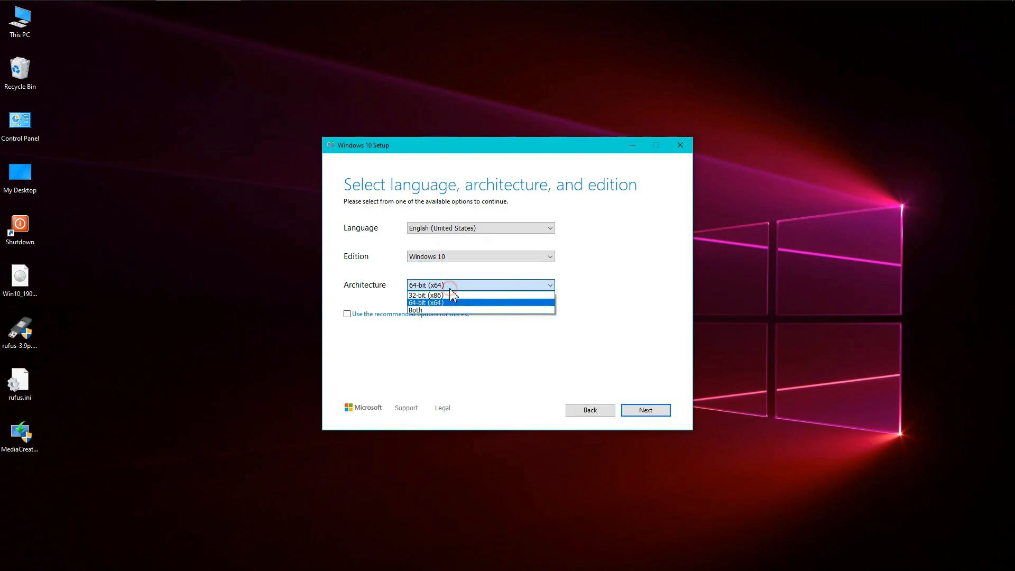
click(413, 304)
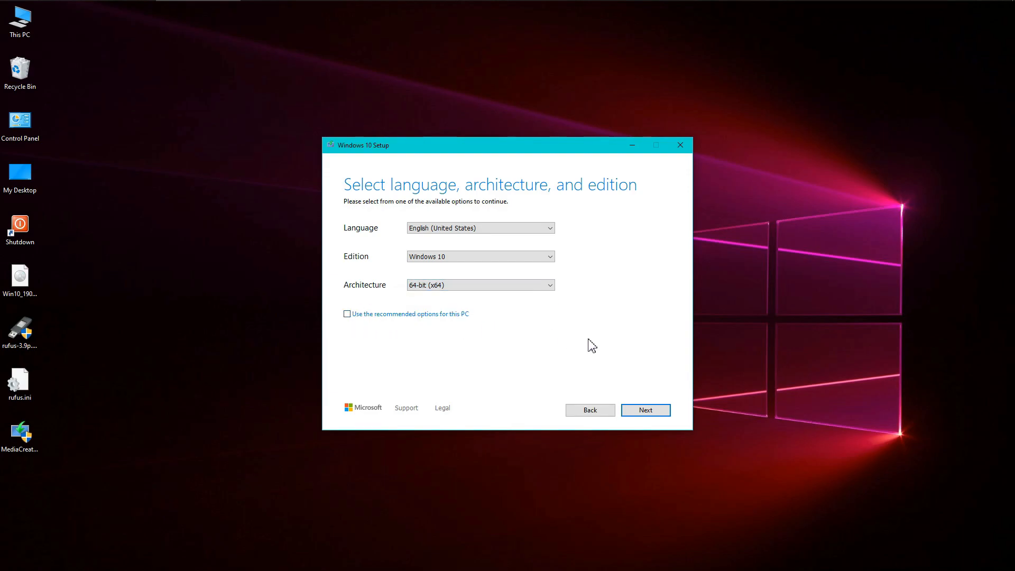
click(654, 416)
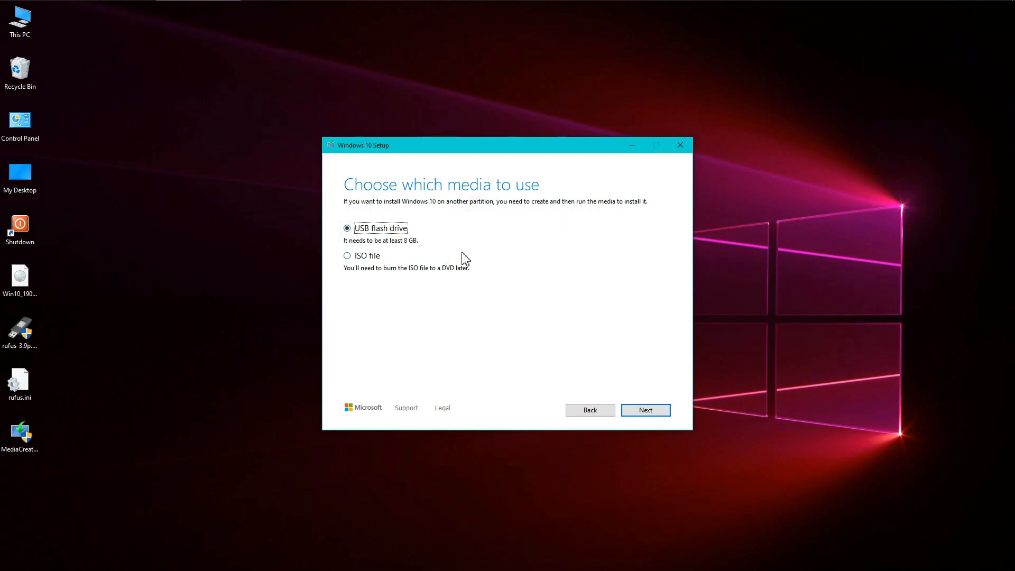
- Choose USB flash drive as the media and proceed with removable drive E: as the target
click(651, 413)
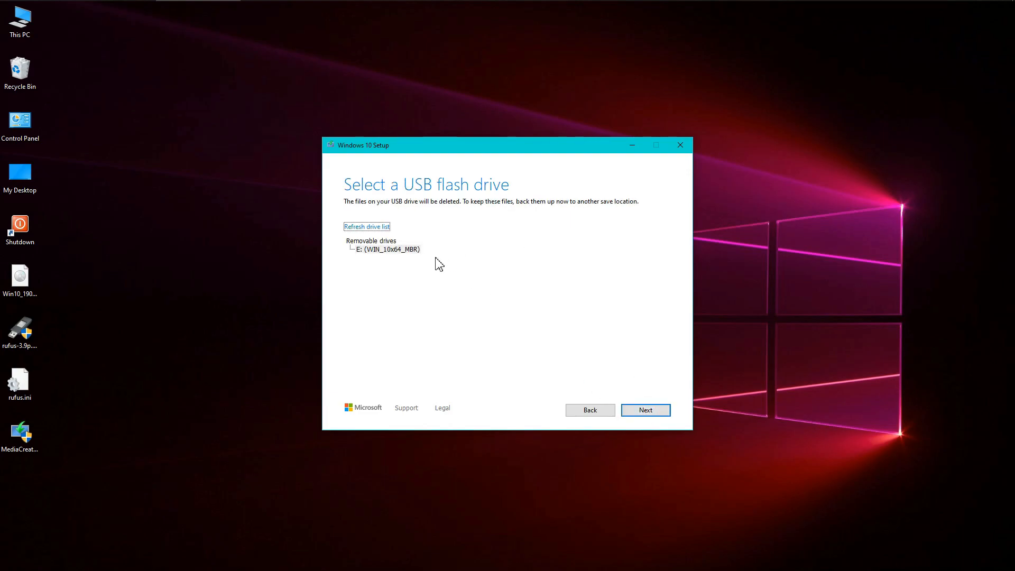
click(383, 253)
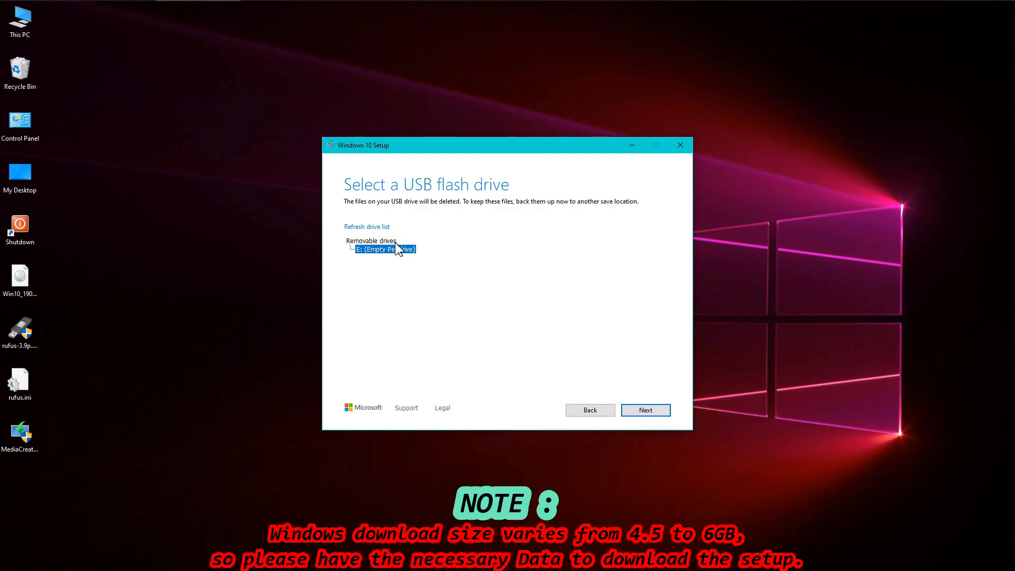
click(656, 416)
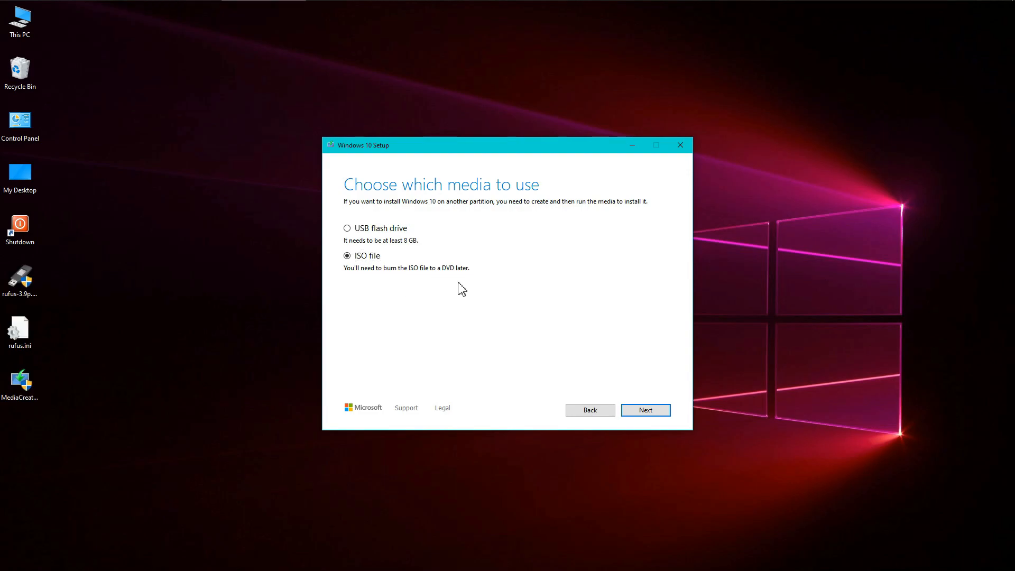
- Proceed with ISO file as the media and save it to the Desktop as "Windows 10.iso"
click(645, 410)
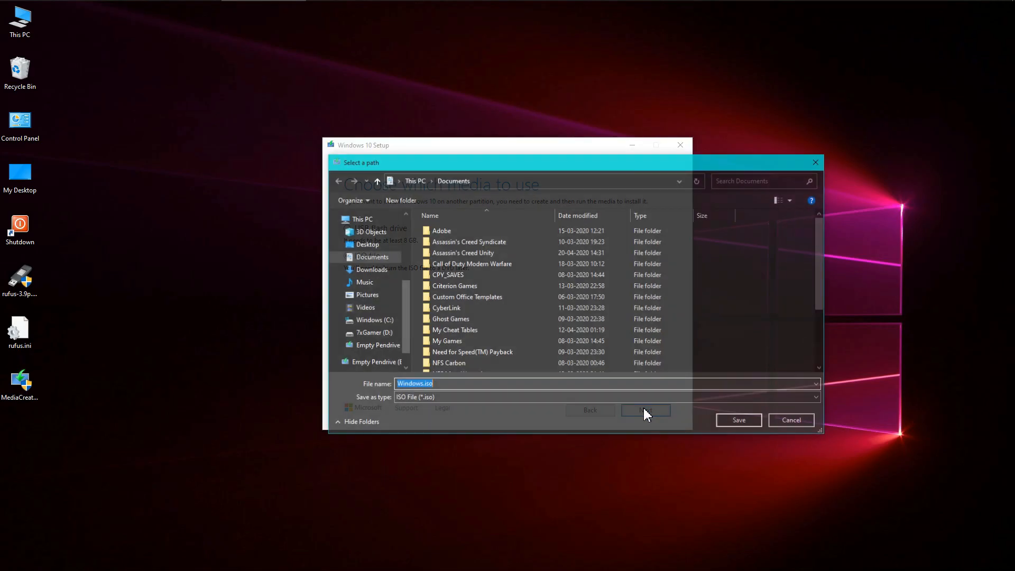
click(366, 244)
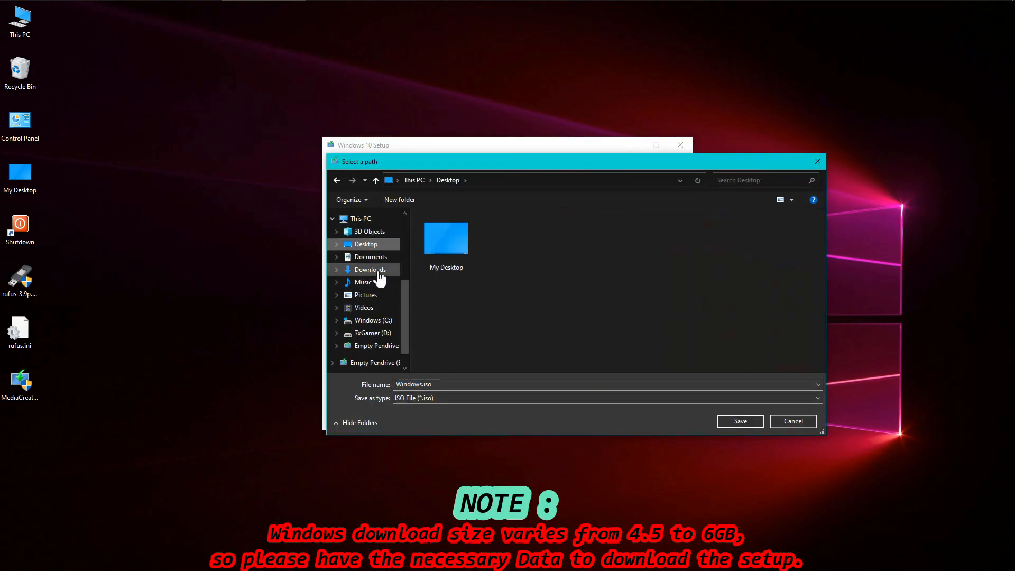
click(423, 385)
click(424, 385)
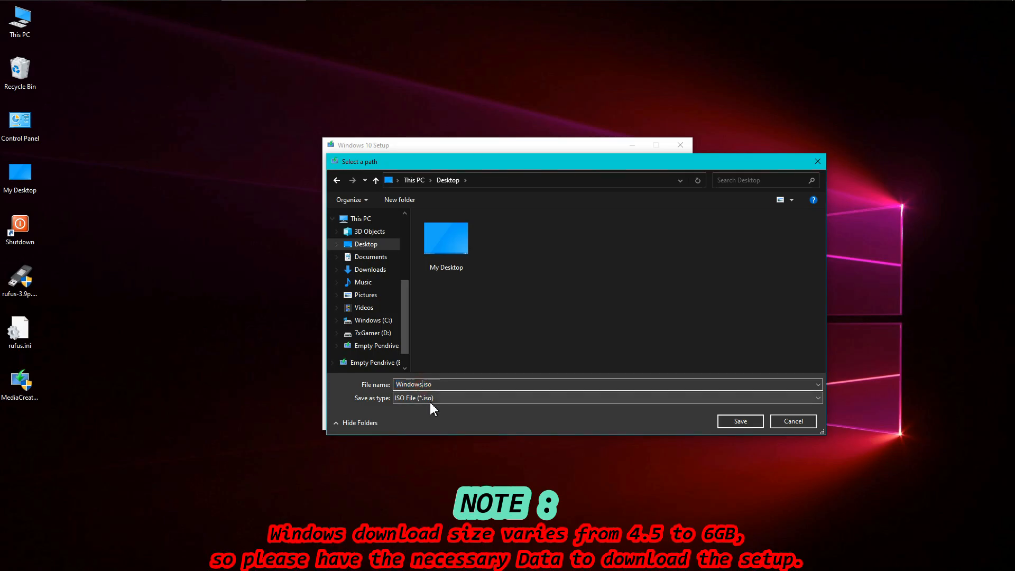
text(10)
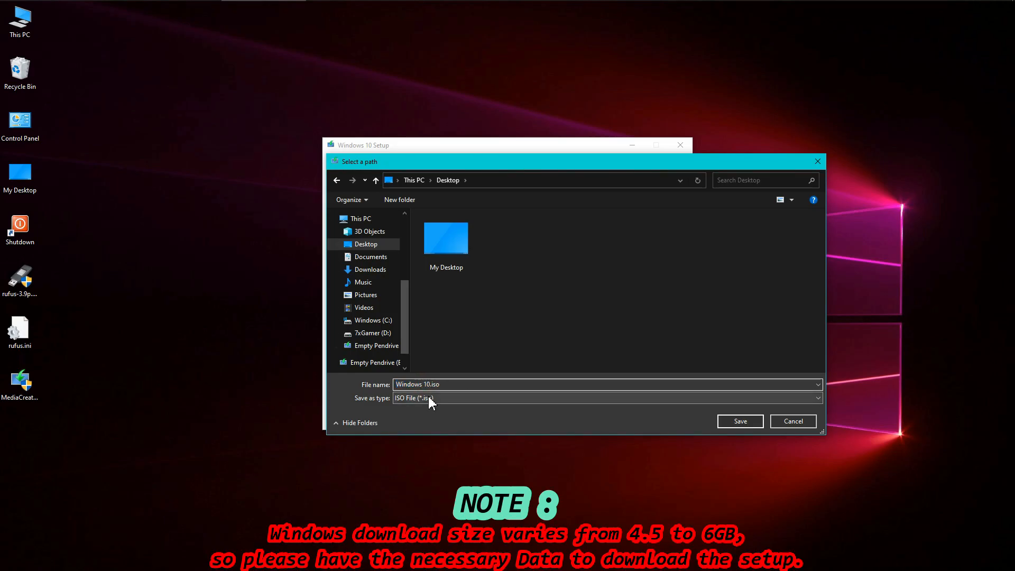
click(730, 422)
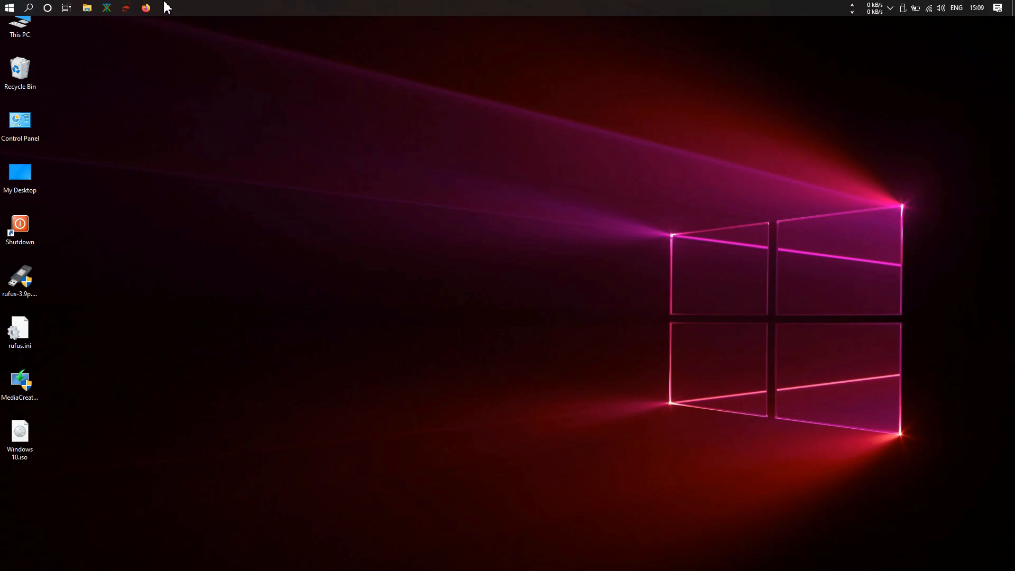
- Switch to Firefox, search the web for "rufus" and open the official Rufus website
click(153, 7)
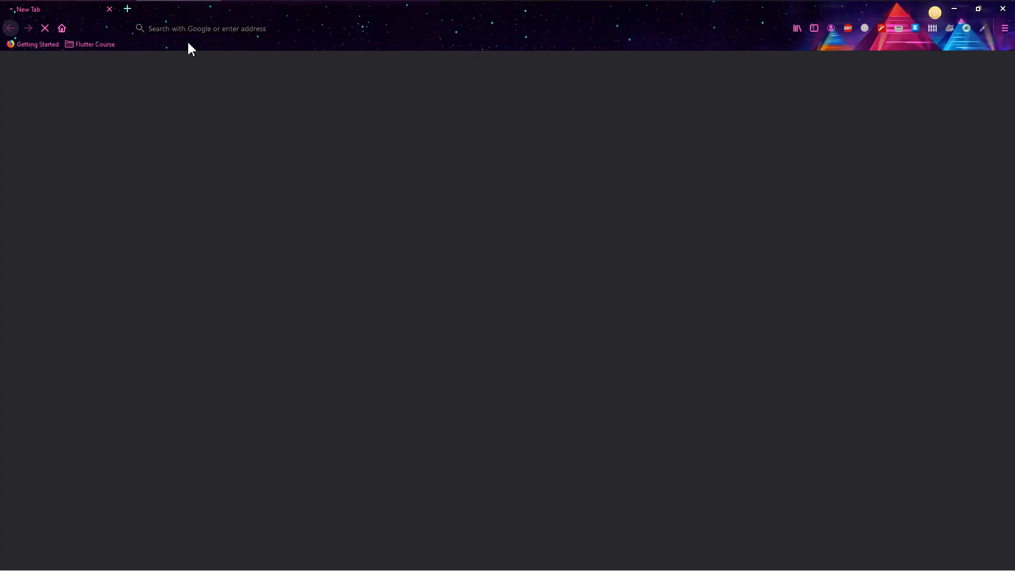
click(199, 27)
text(rufus)
key(Delete)
key(Return)
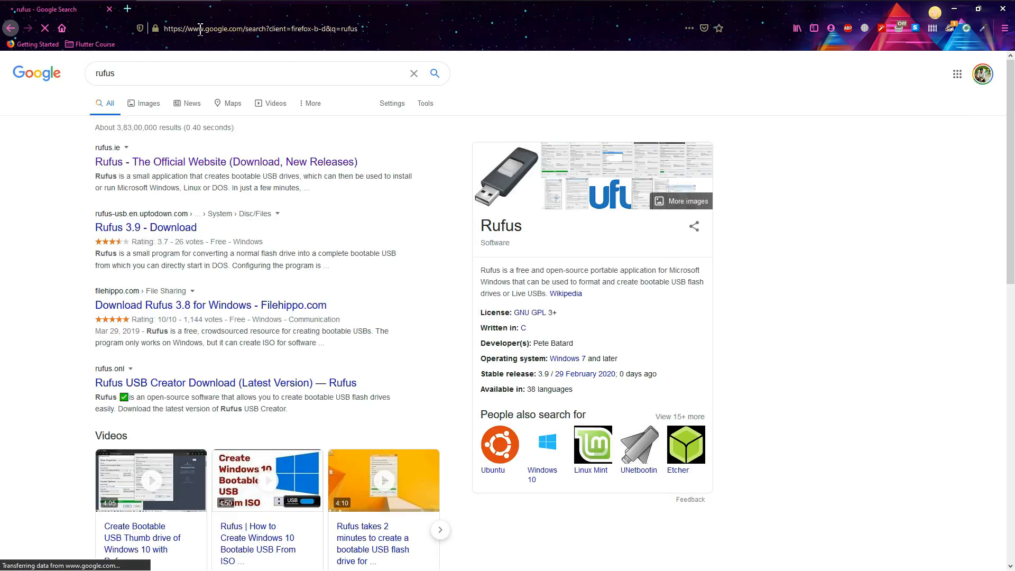
scroll(197, 144, down, 3)
scroll(188, 189, up, 3)
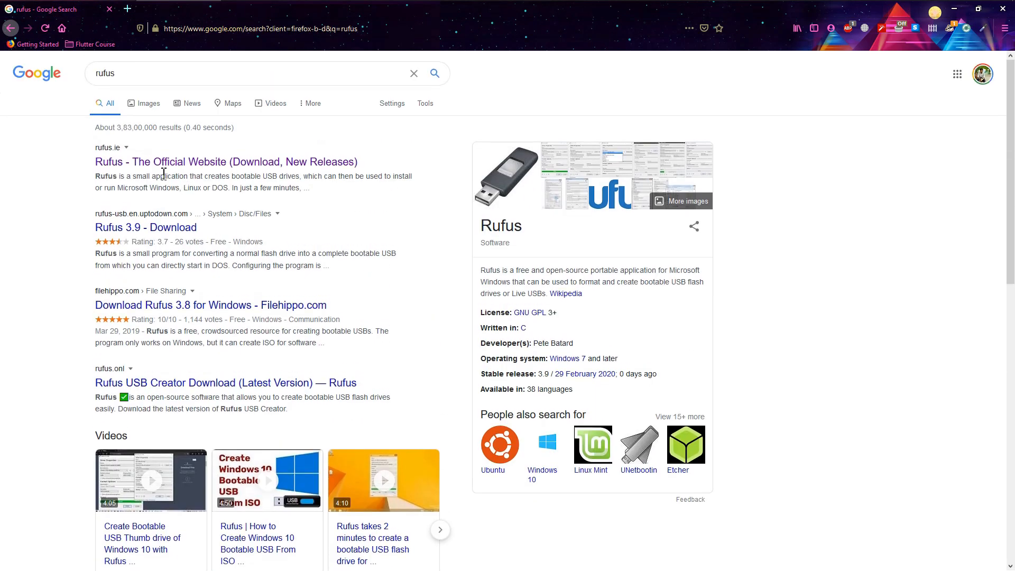
click(191, 164)
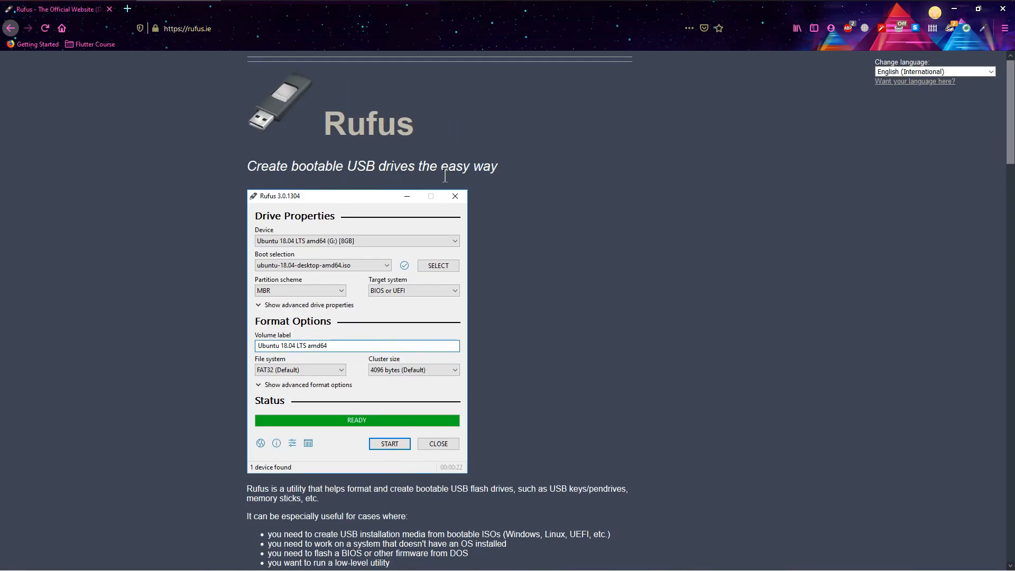
- Download Rufus 3.9 from the site's Download section and save rufus-3.9.exe to the Desktop
scroll(445, 176, down, 7)
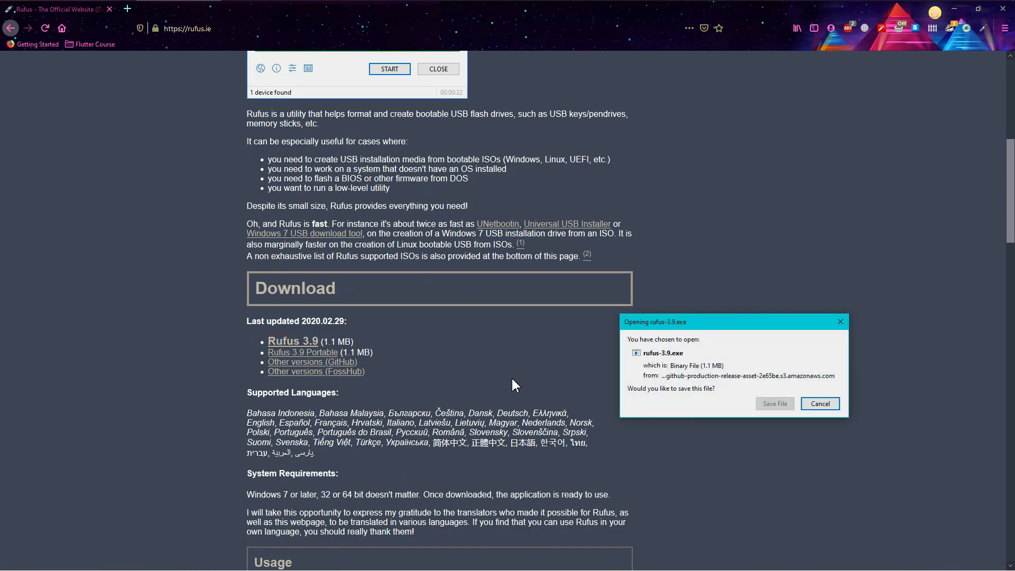
click(775, 404)
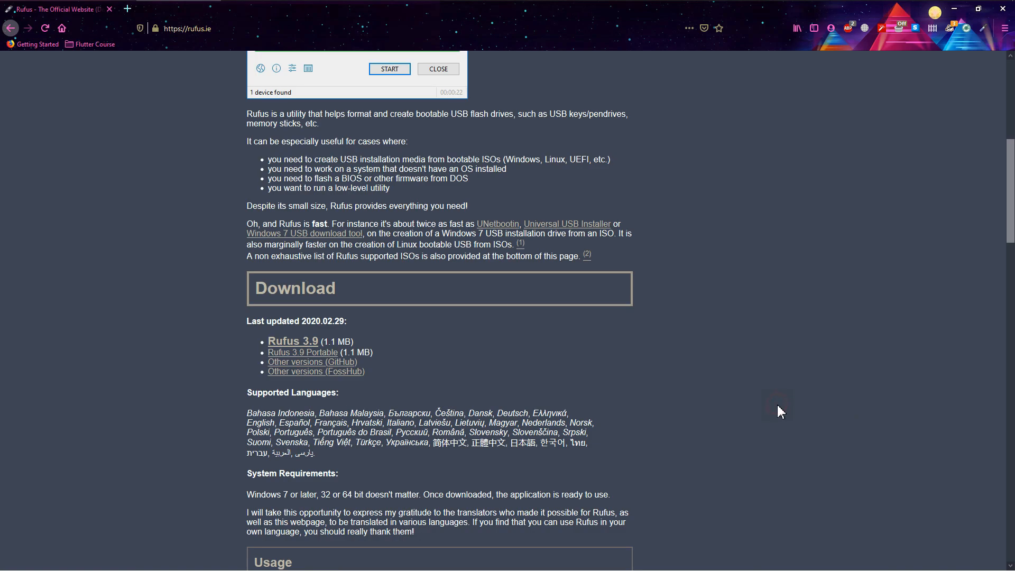
click(413, 269)
click(780, 29)
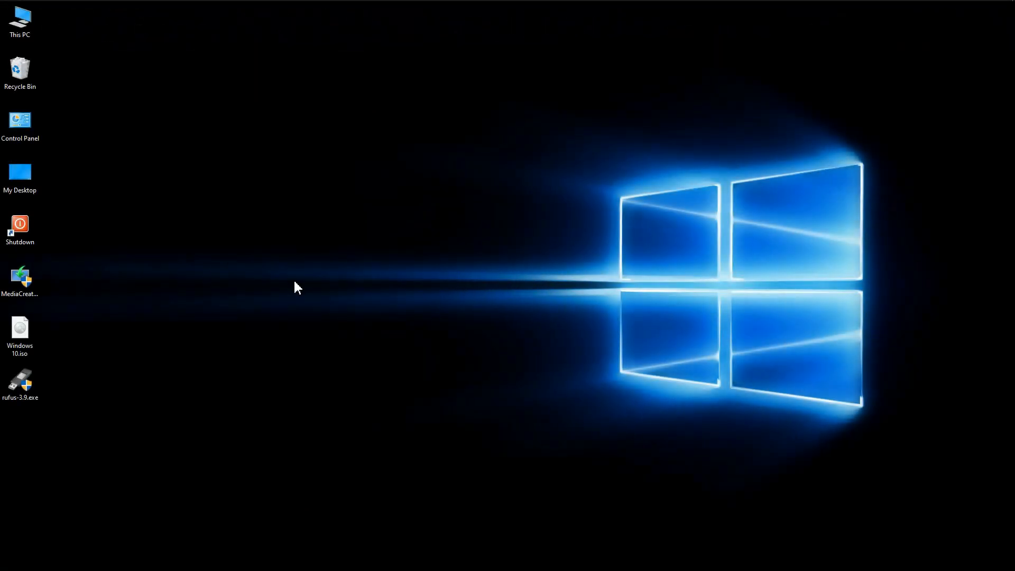
- Launch rufus-3.9.exe from the desktop
drag(84, 367, 20, 430)
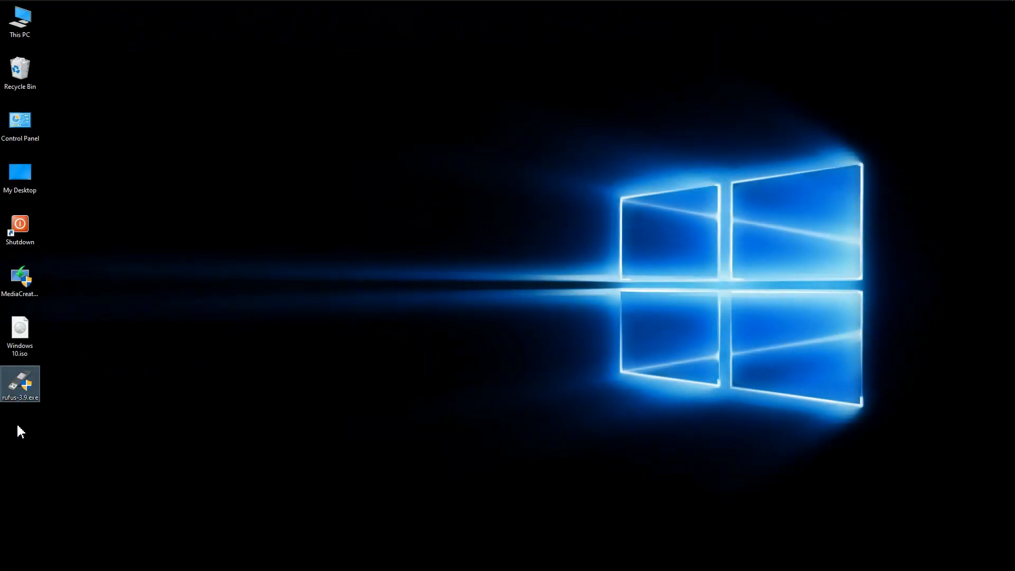
double_click(17, 393)
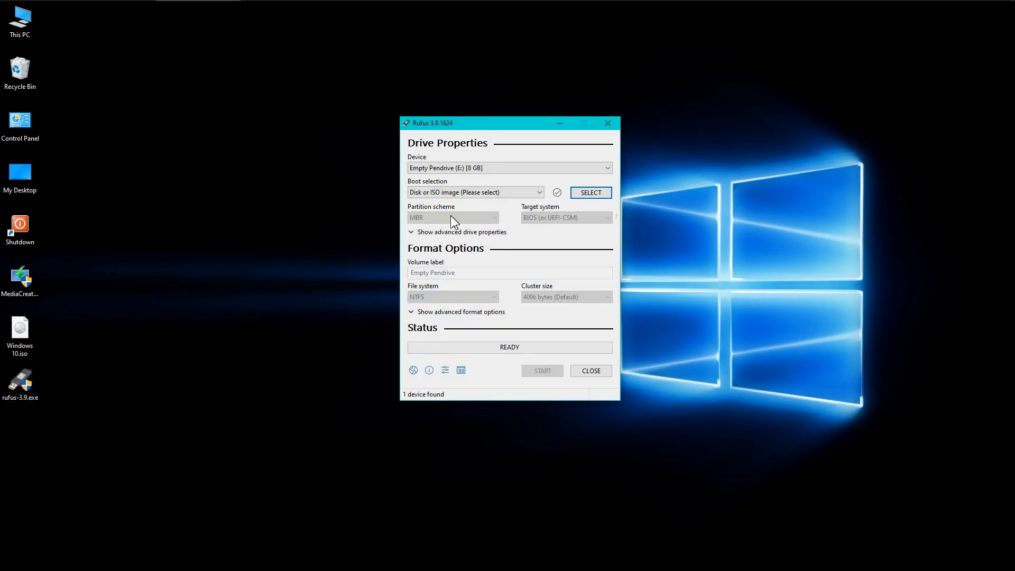
- Keep Empty Pendrive (E:) as the device and choose "Disk or ISO image" as the boot selection
click(516, 168)
click(515, 168)
click(515, 168)
click(515, 168)
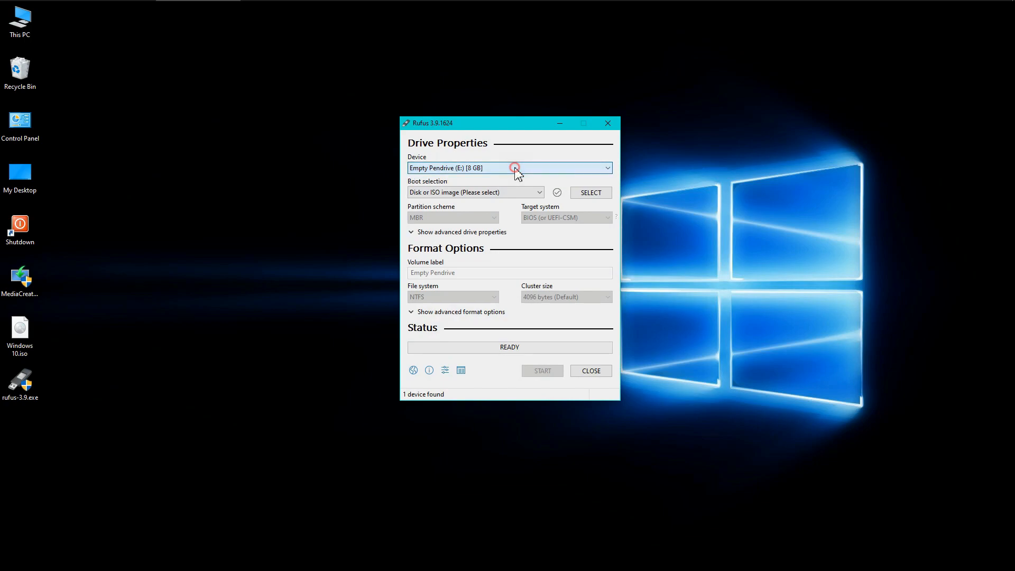
click(491, 193)
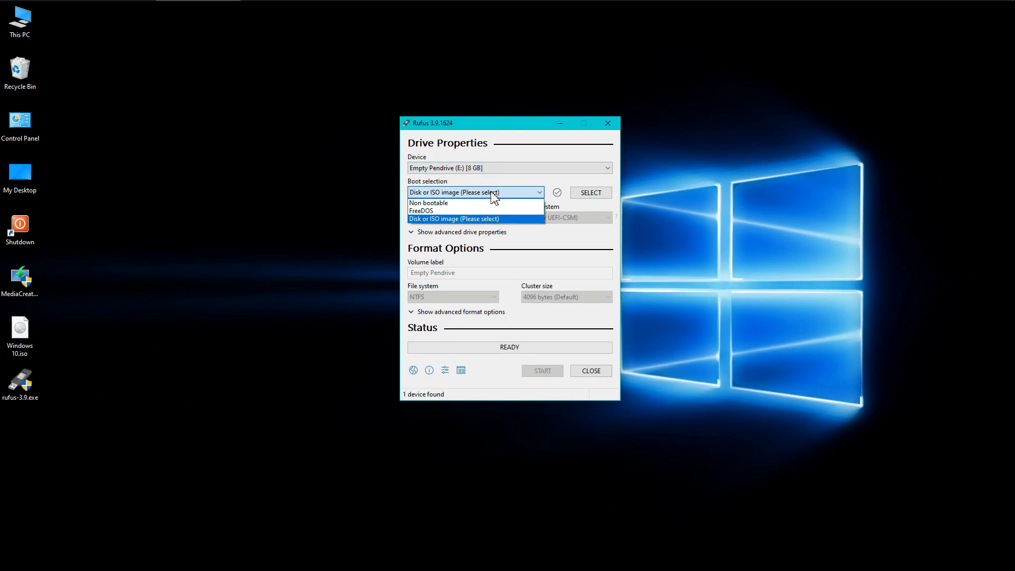
click(479, 219)
- Load Windows 10.iso from the Desktop as the boot image
click(588, 193)
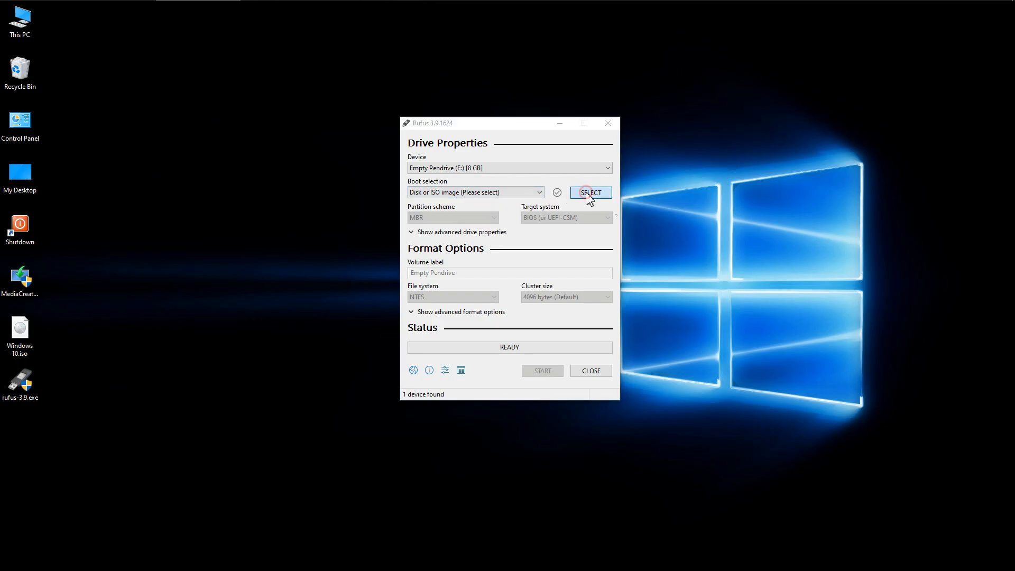
click(446, 252)
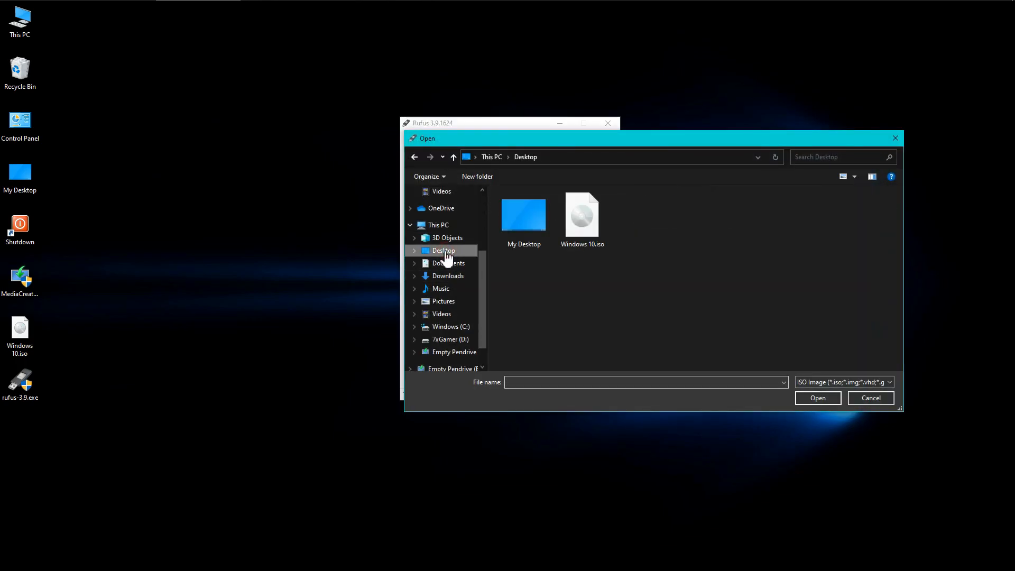
click(582, 231)
click(818, 399)
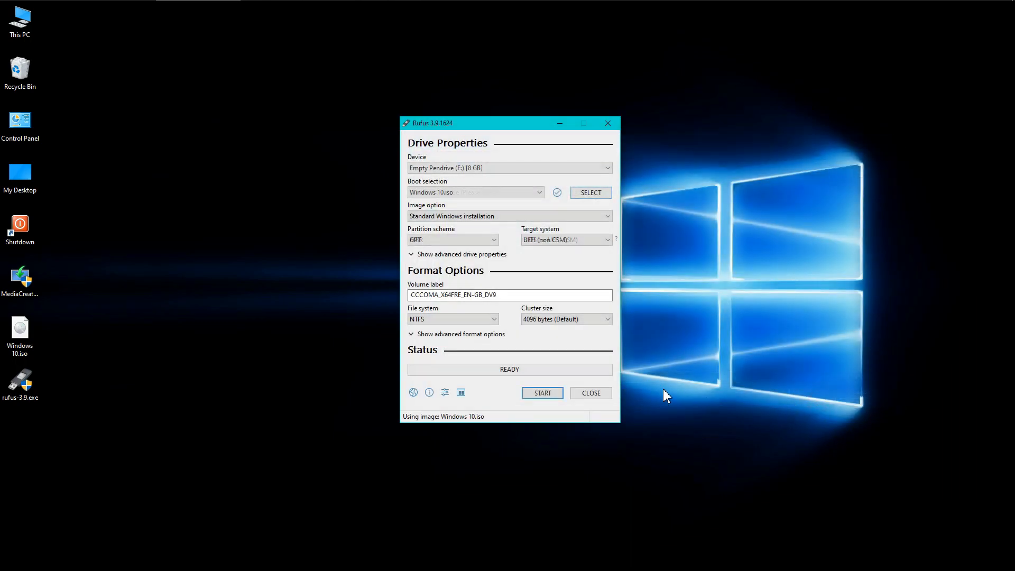
- Choose Standard Windows installation as the image option and look through the available partition schemes
click(489, 216)
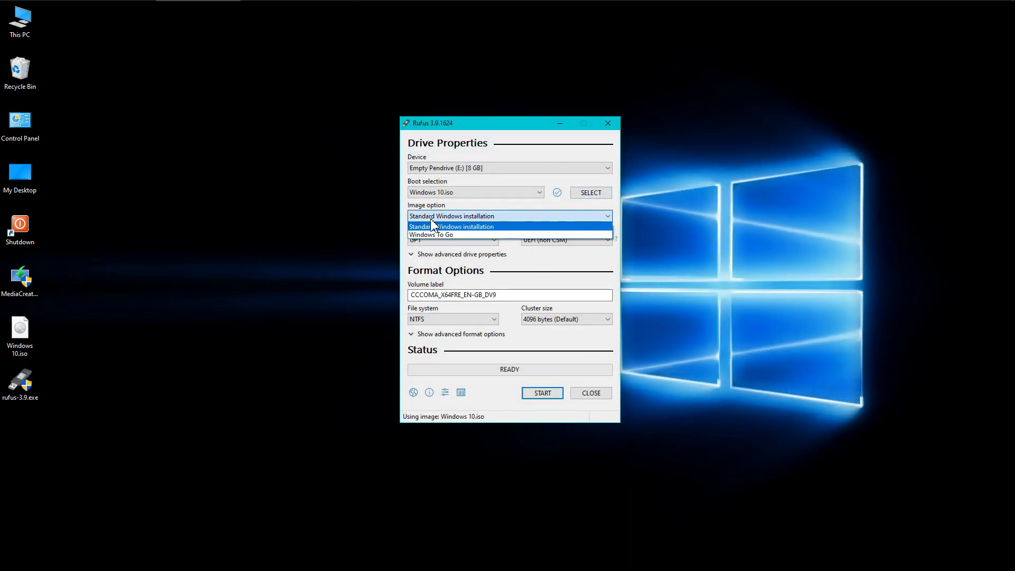
click(524, 227)
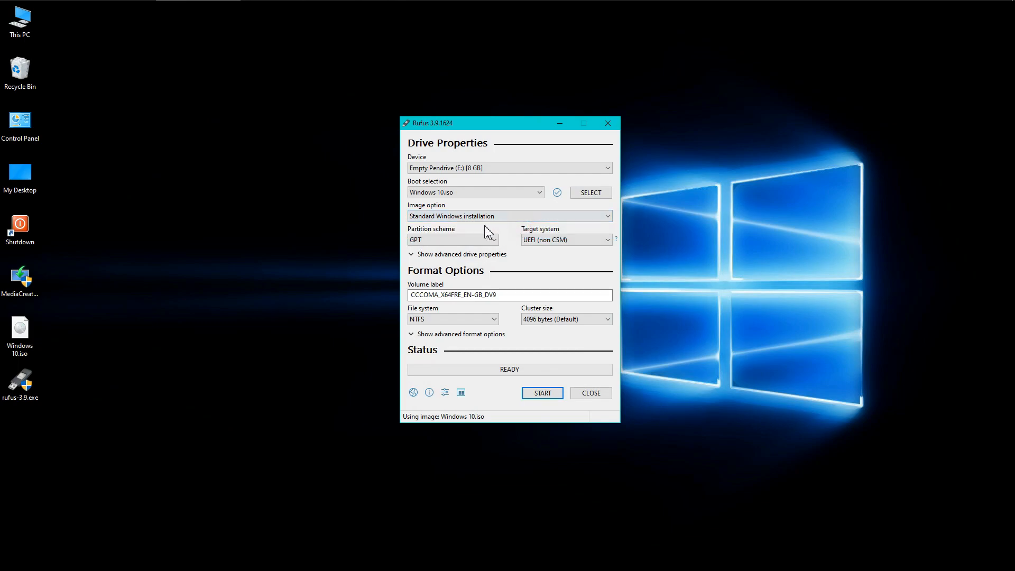
click(449, 239)
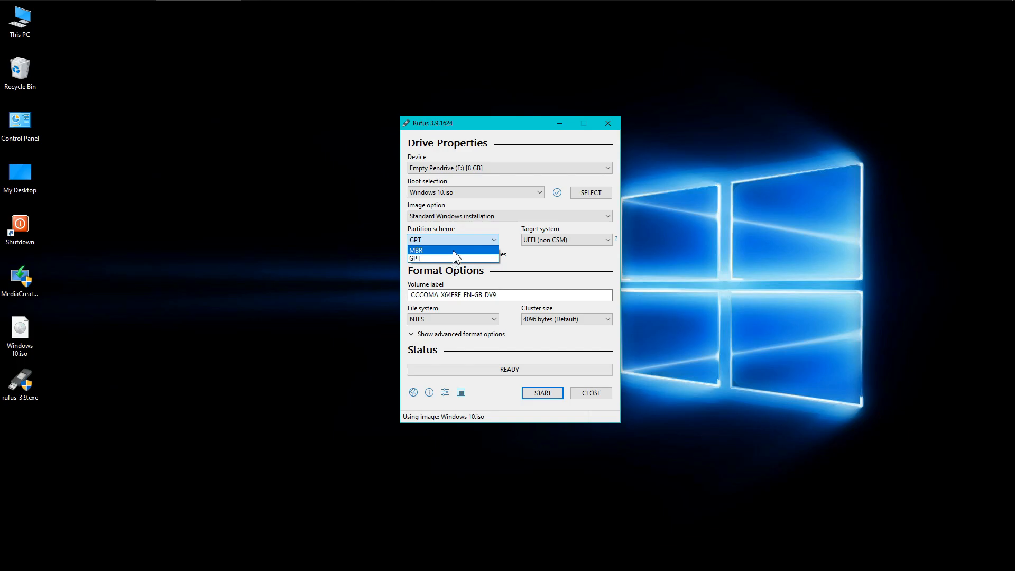
click(454, 242)
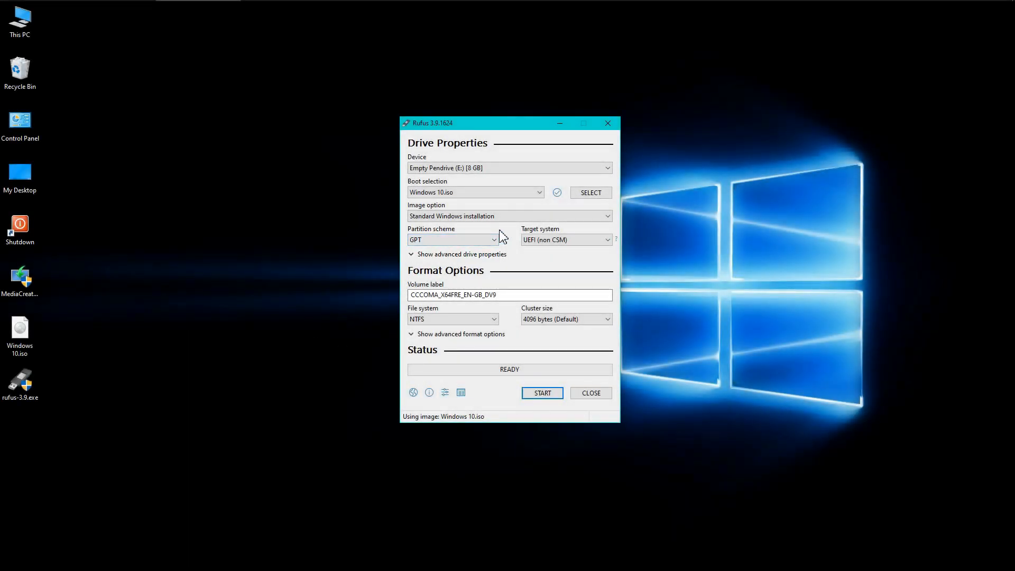
- Search Windows for "disk management" and open the tool for creating and formatting hard disk partitions
key(super)
text(disk)
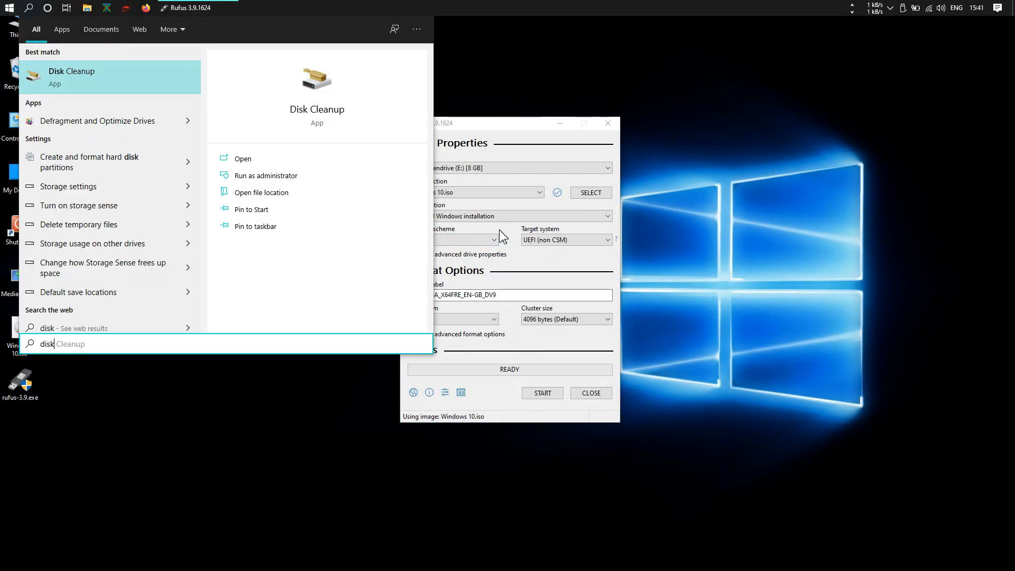
text( manage)
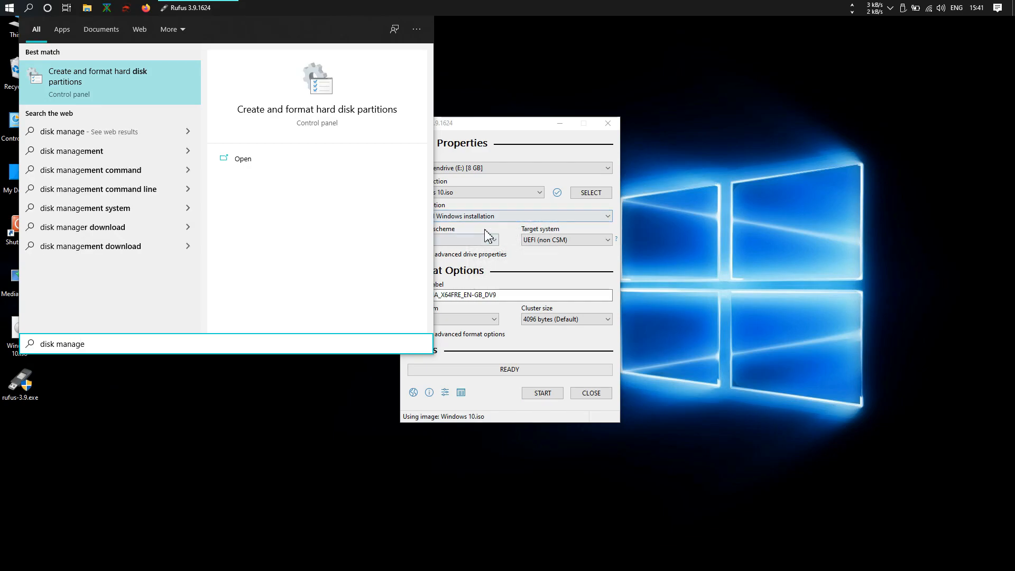
text(ment)
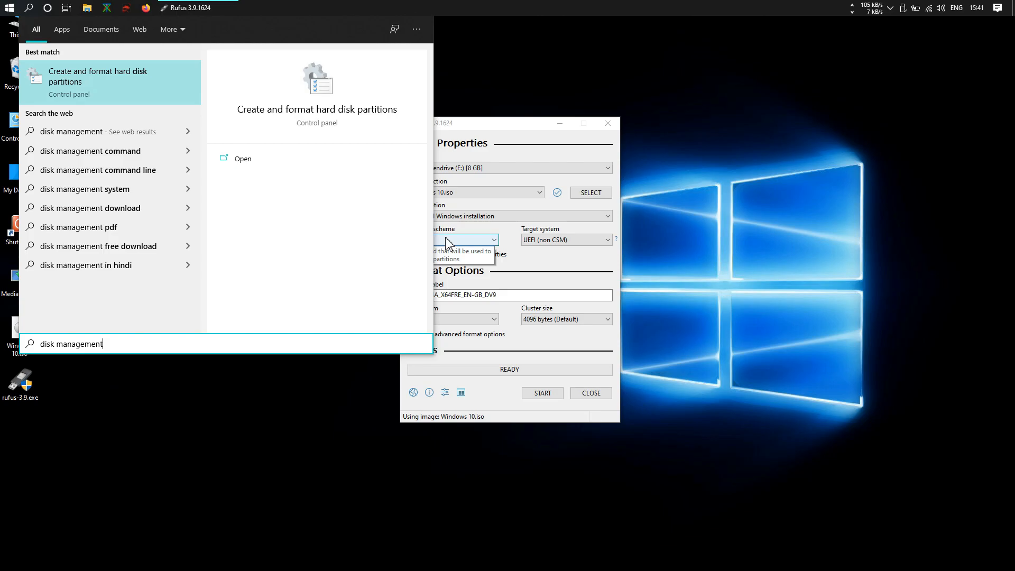
drag(109, 345, 36, 349)
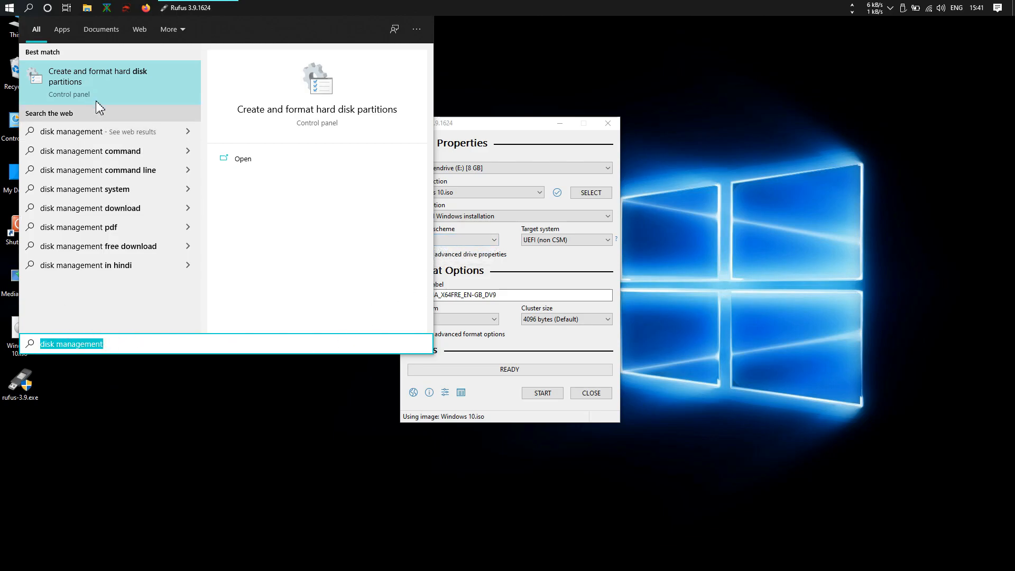
click(102, 84)
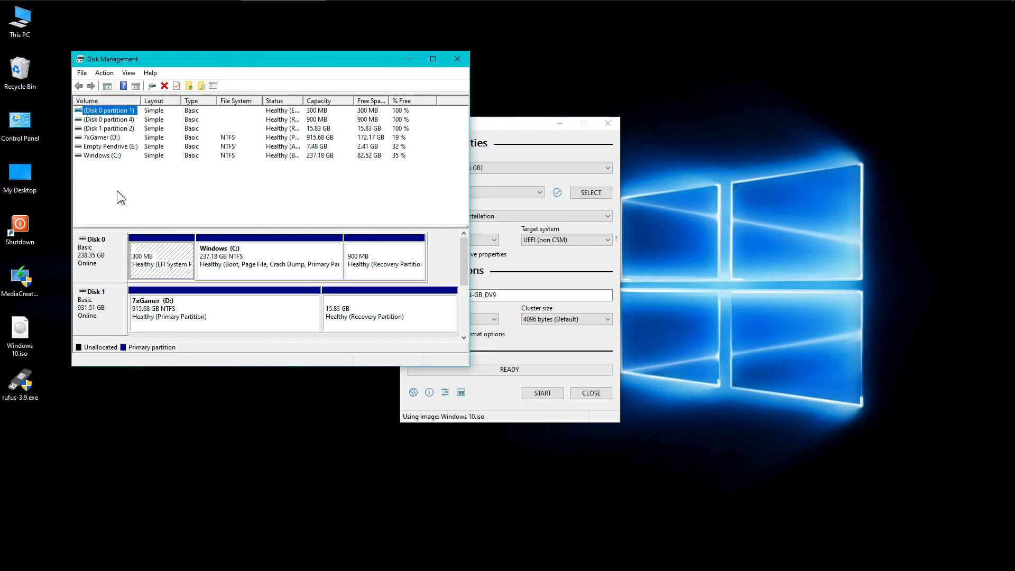
- Open the properties of Disk 0 and check its partition style in the volume information
click(94, 256)
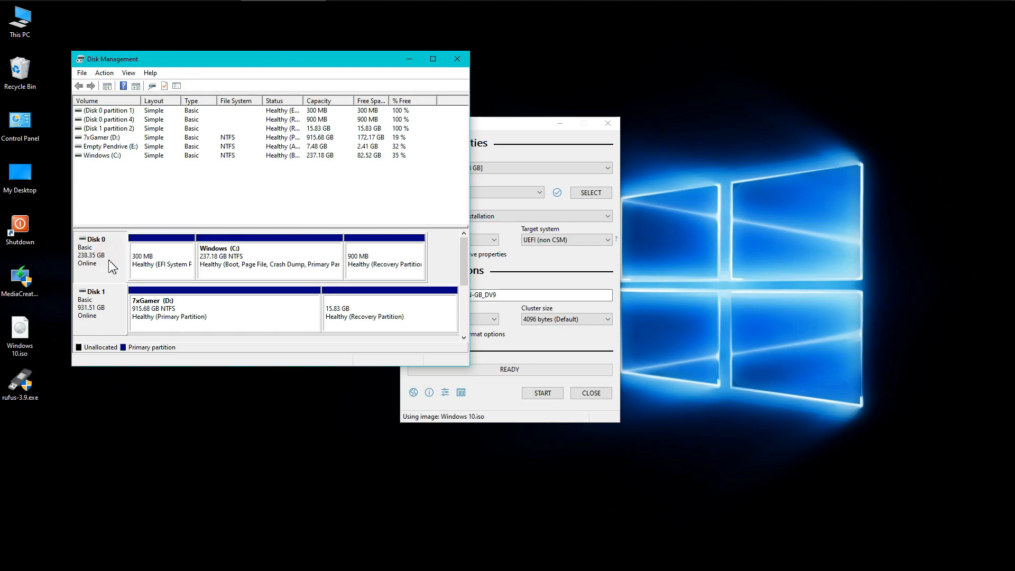
right_click(107, 250)
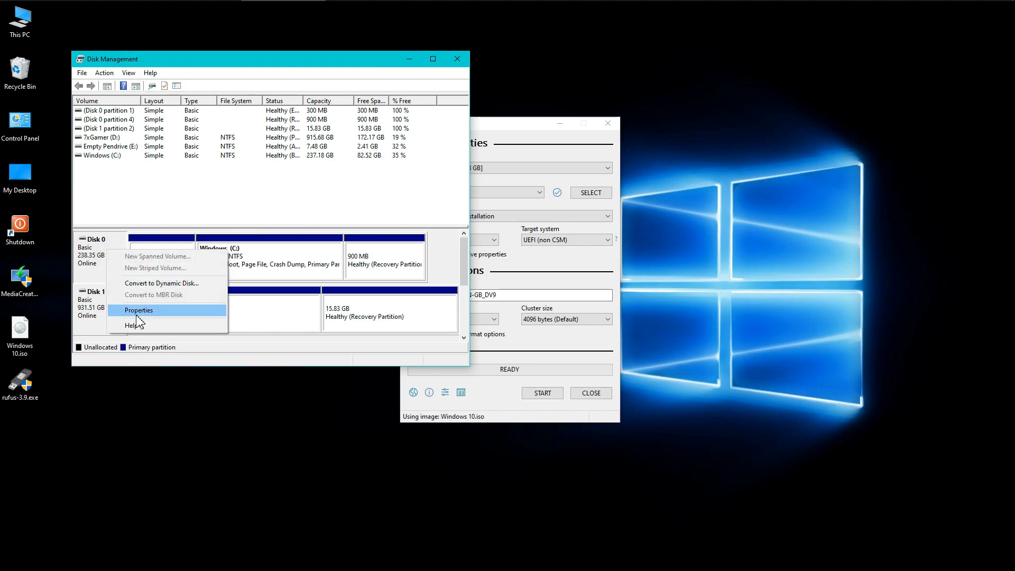
click(164, 315)
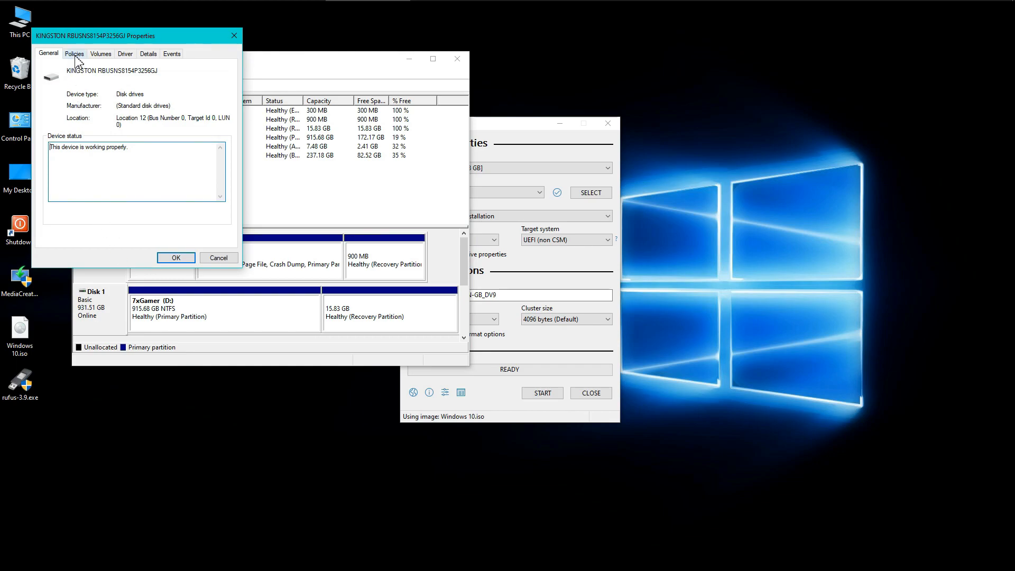
click(102, 58)
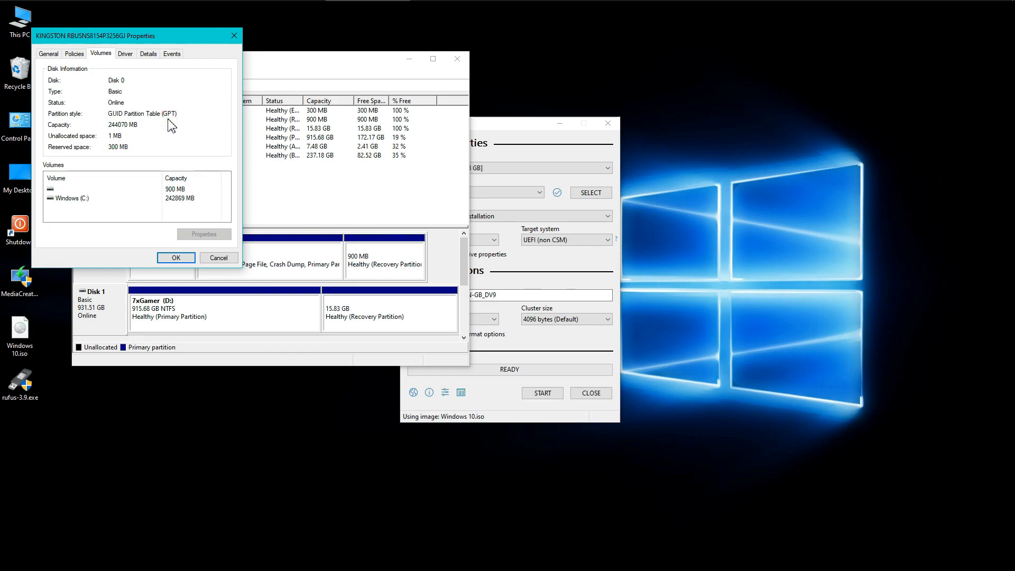
- Move the Rufus window clear of the disk properties and select GPT as the partition scheme
drag(500, 126, 651, 108)
click(599, 222)
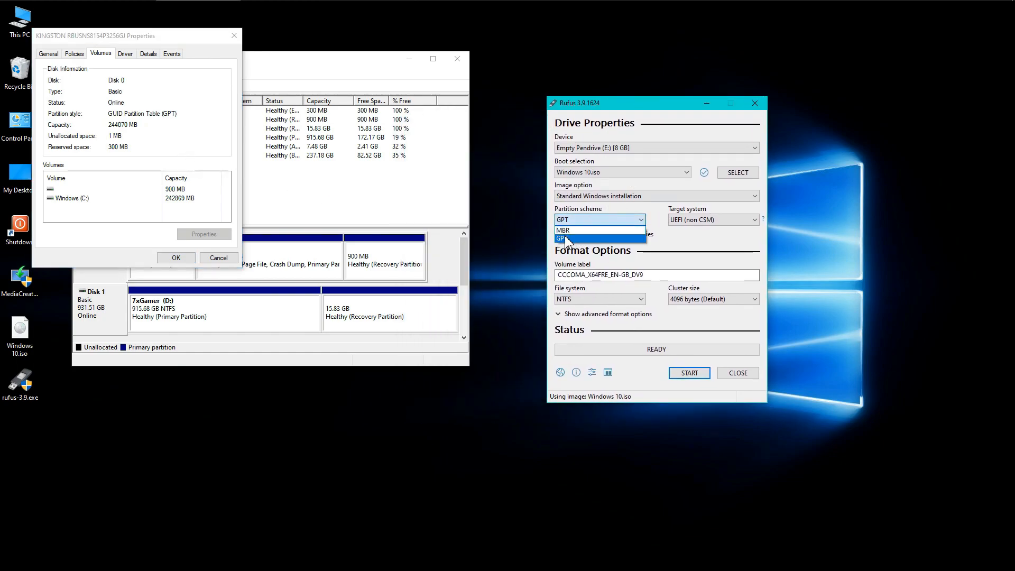
click(600, 239)
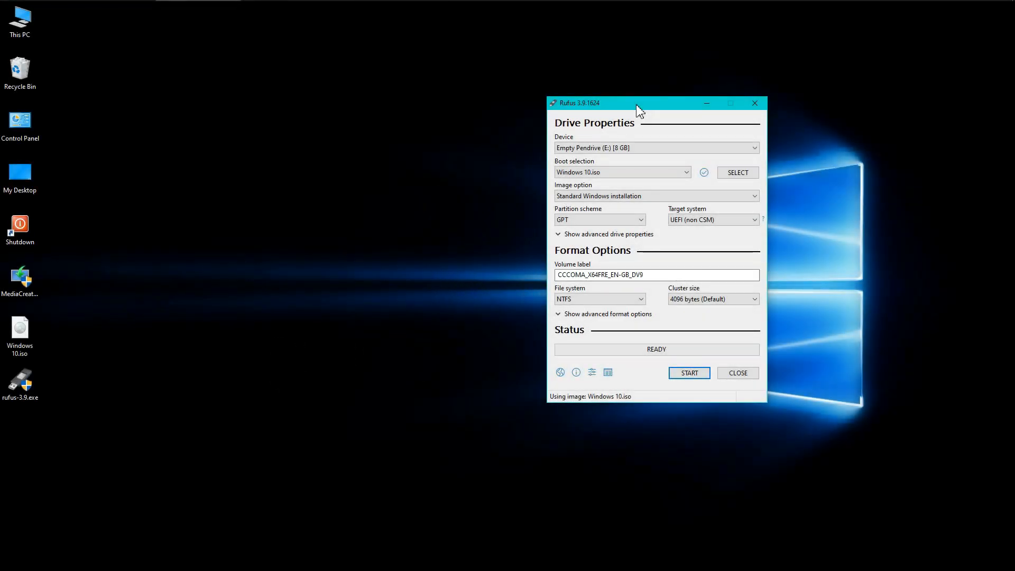
- Open System Information by running msinfo32 and check the BIOS Mode entry in the System Summary
click(2, 6)
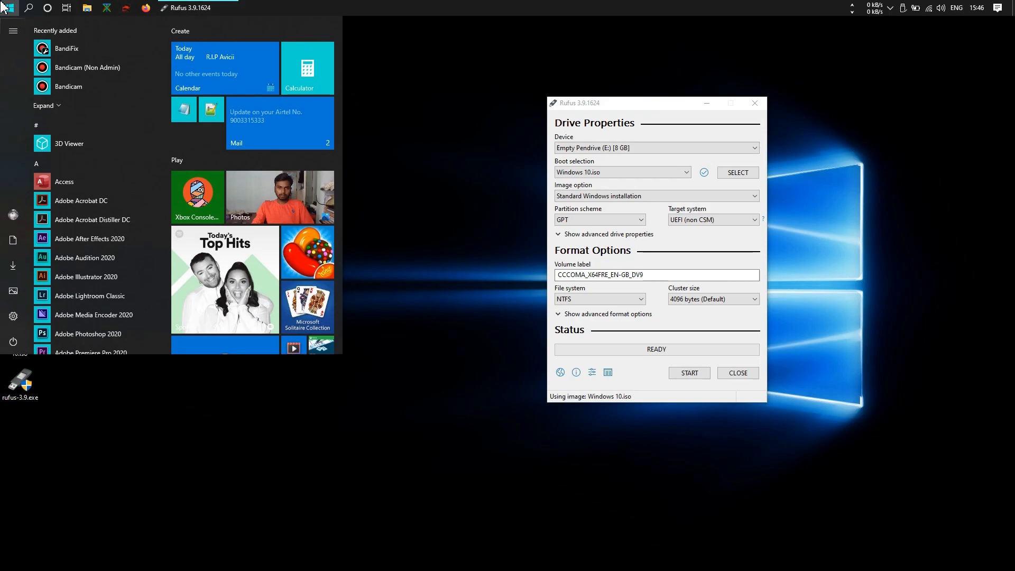
text(run)
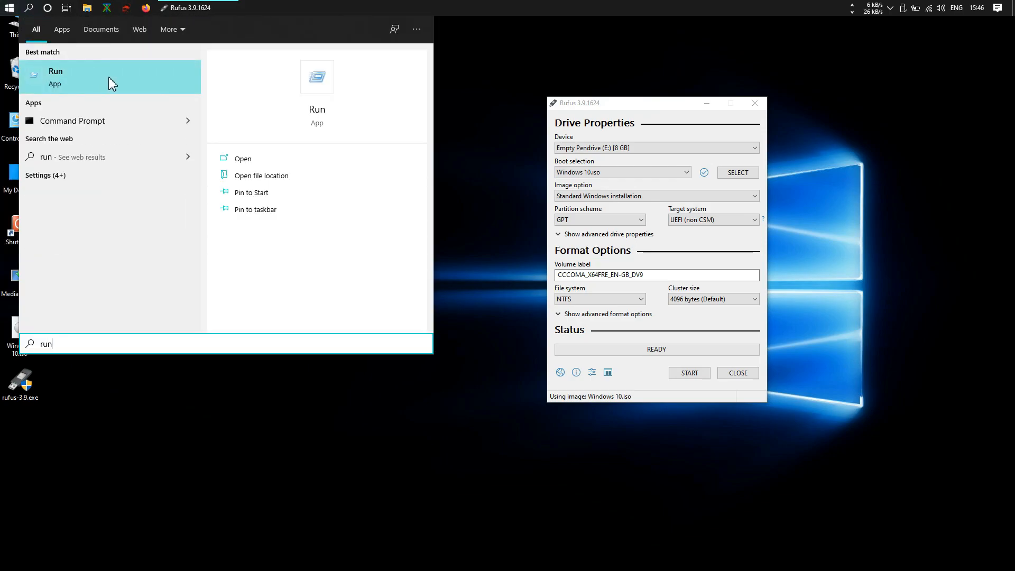
click(109, 77)
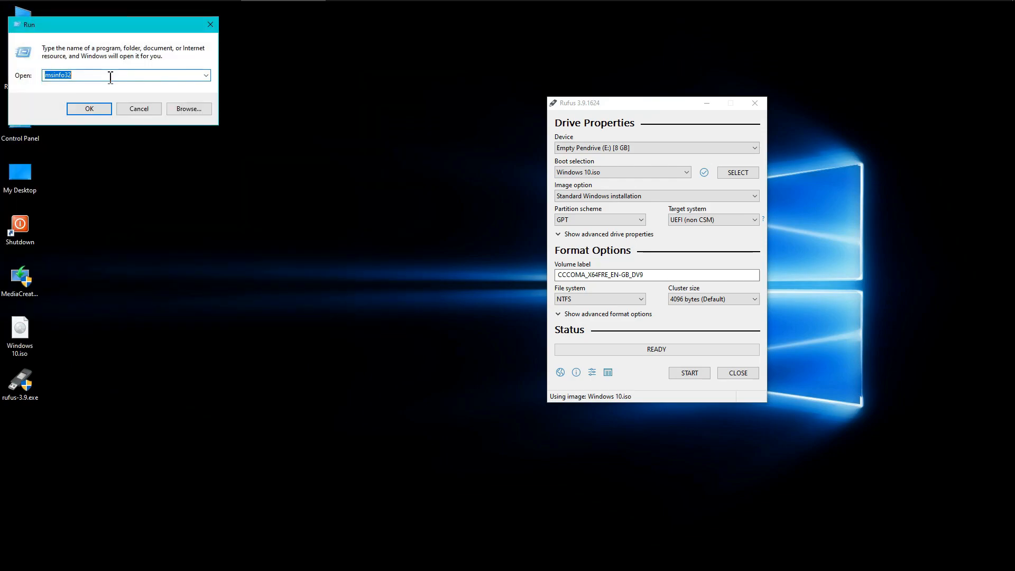
text(msi)
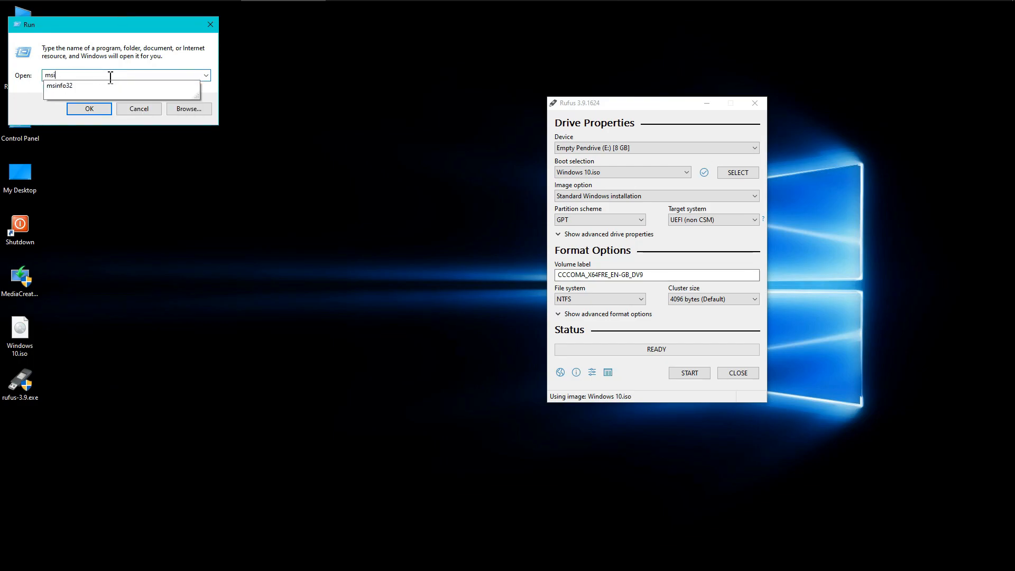
text(nfo32)
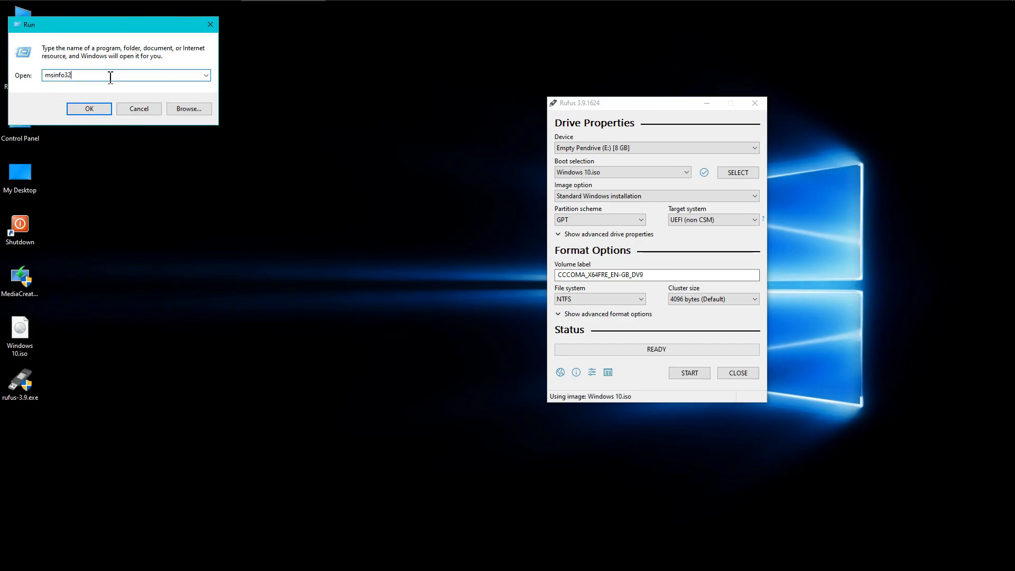
click(85, 109)
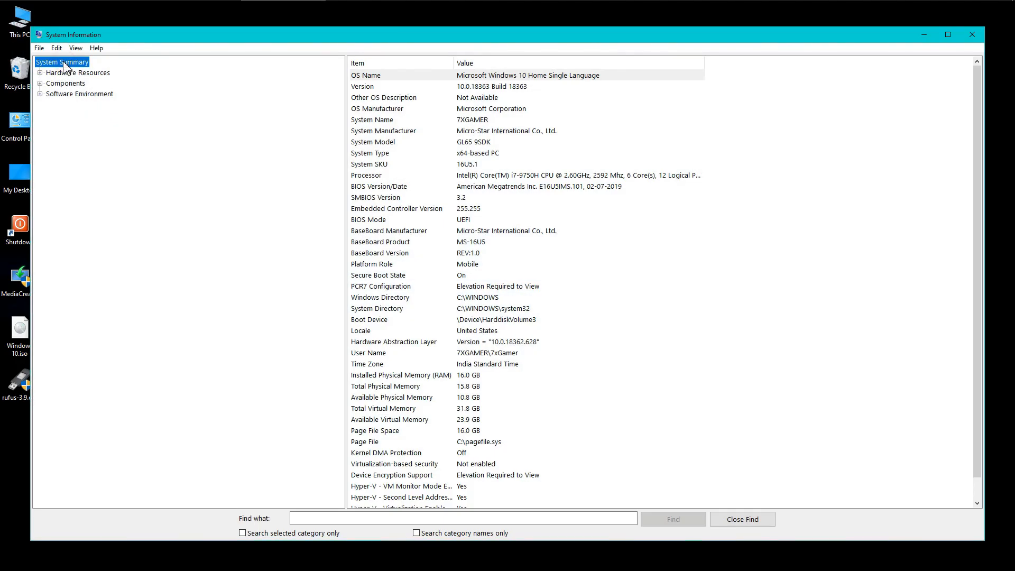
click(362, 220)
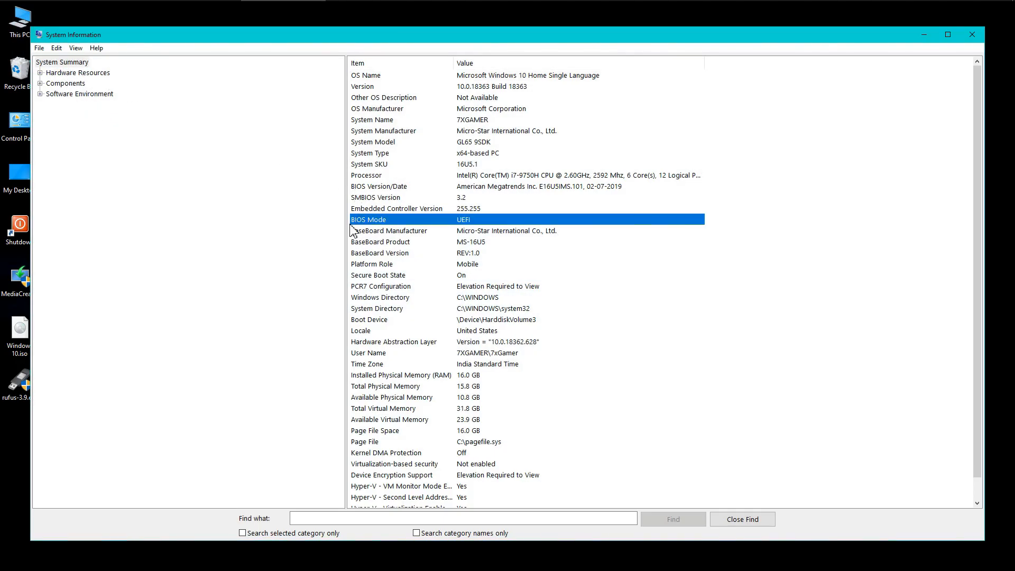
click(483, 220)
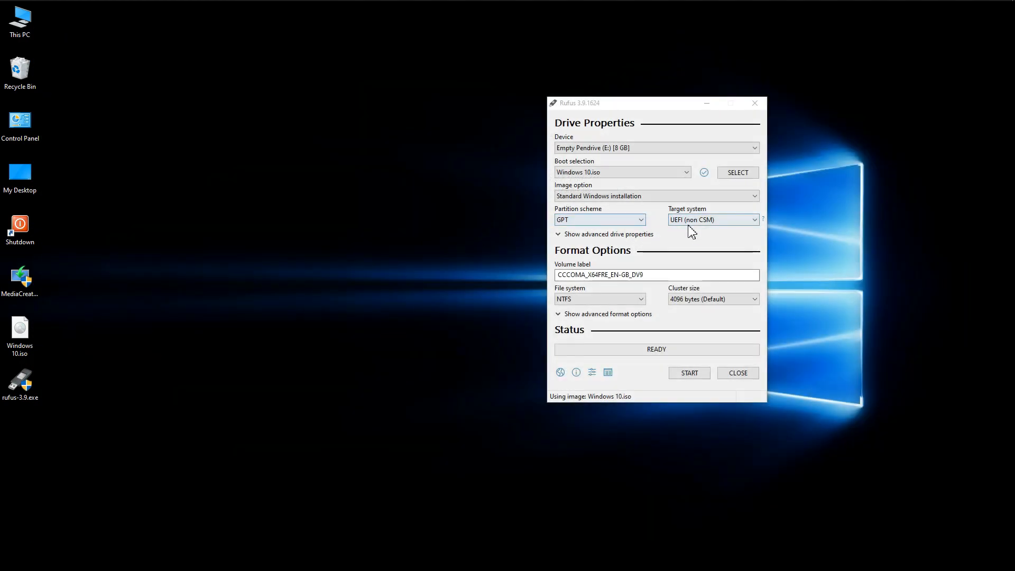
- Compare the target systems Rufus offers for the GPT and MBR partition schemes, and restore GPT
click(690, 220)
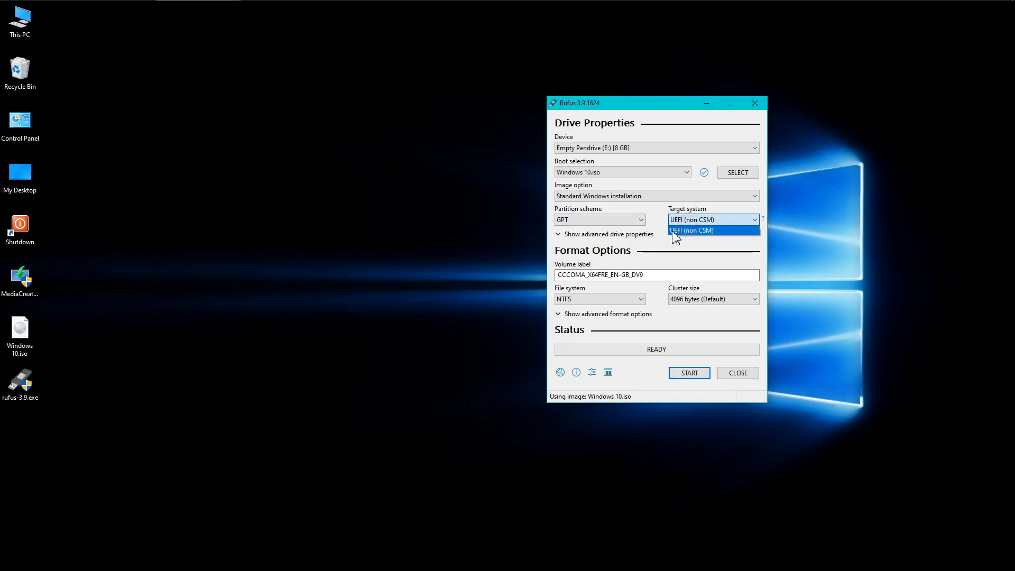
click(703, 249)
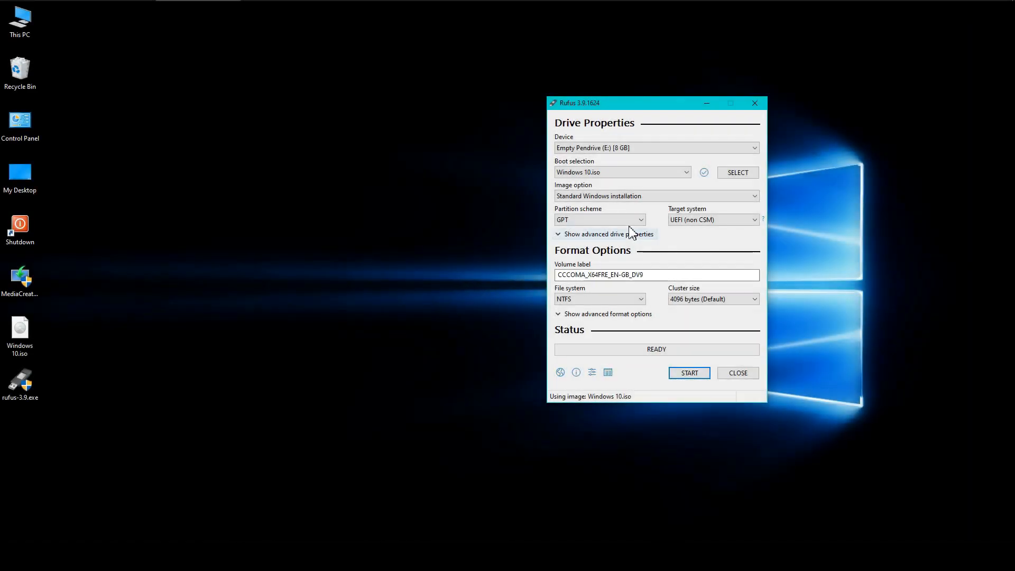
click(568, 220)
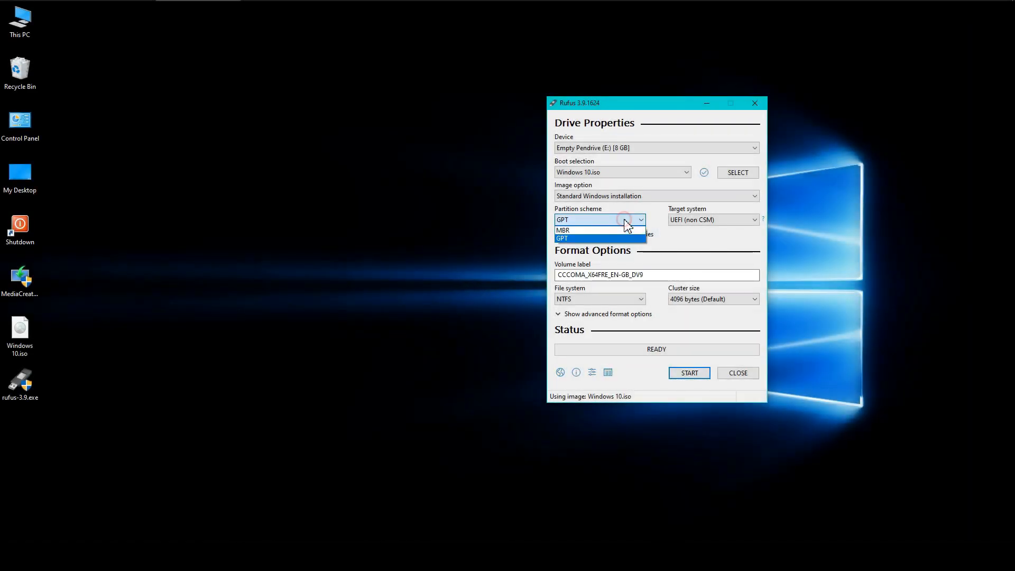
click(565, 231)
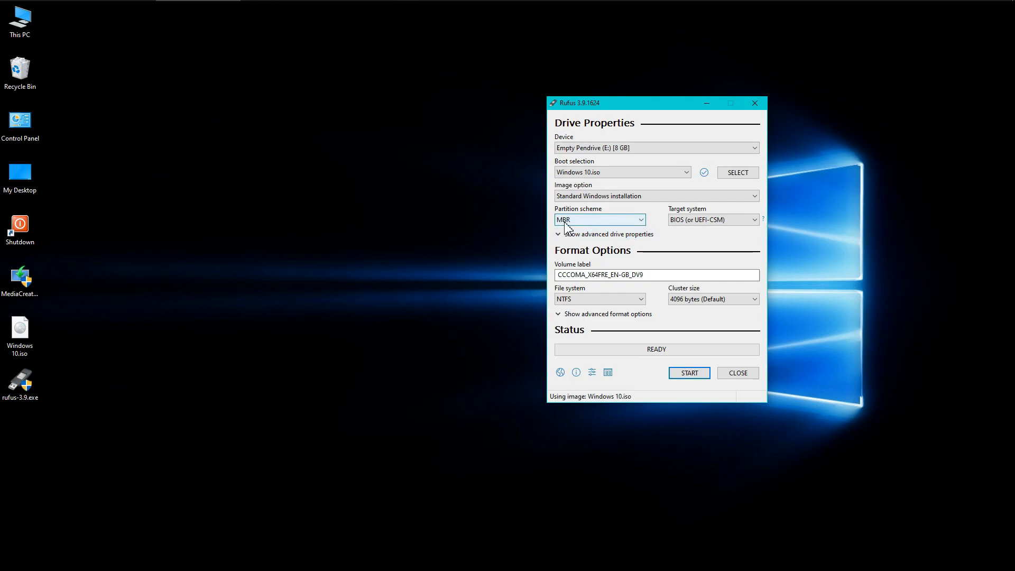
click(709, 220)
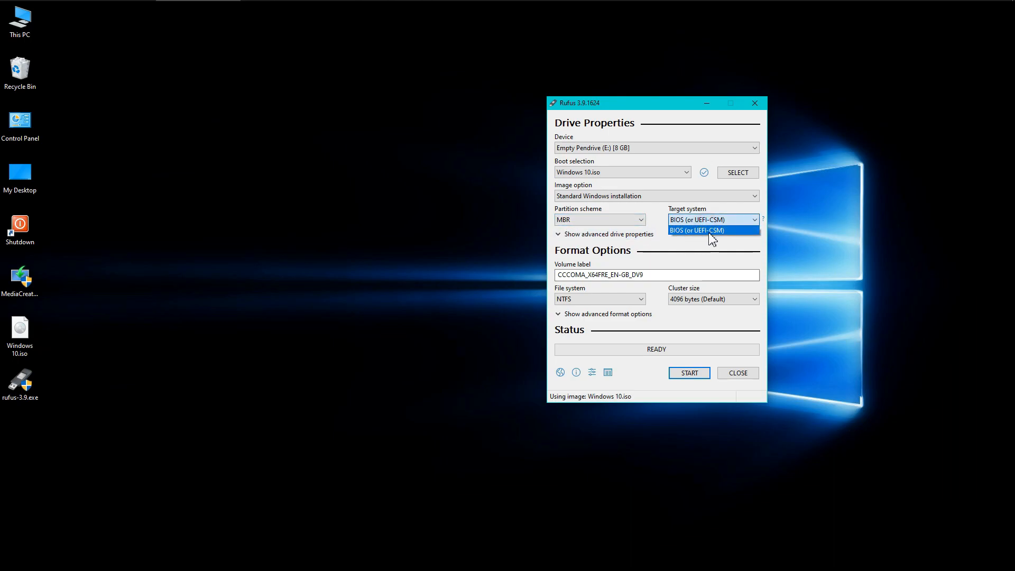
click(749, 240)
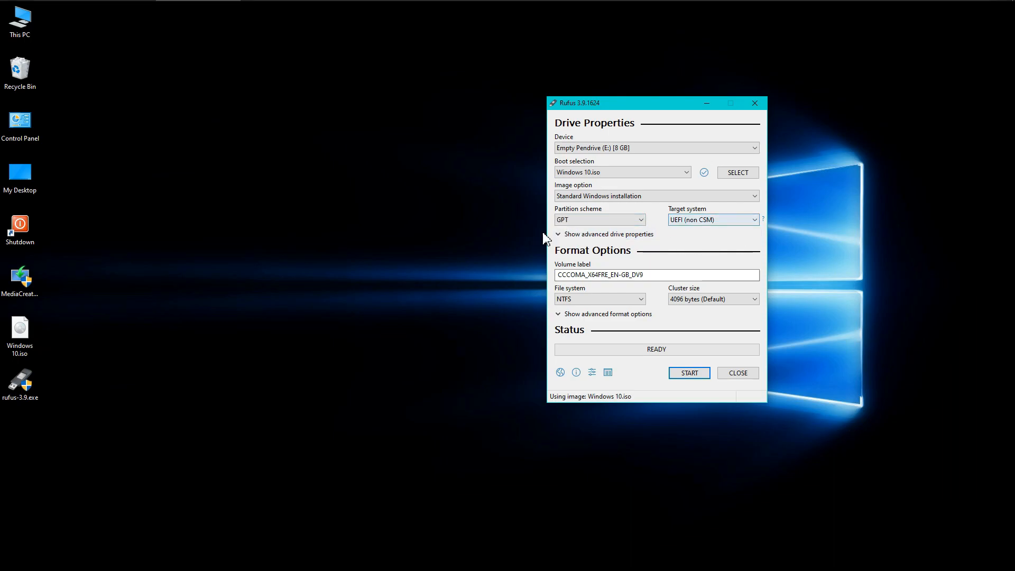
- Expand the advanced drive properties and collapse them again
click(567, 235)
click(567, 234)
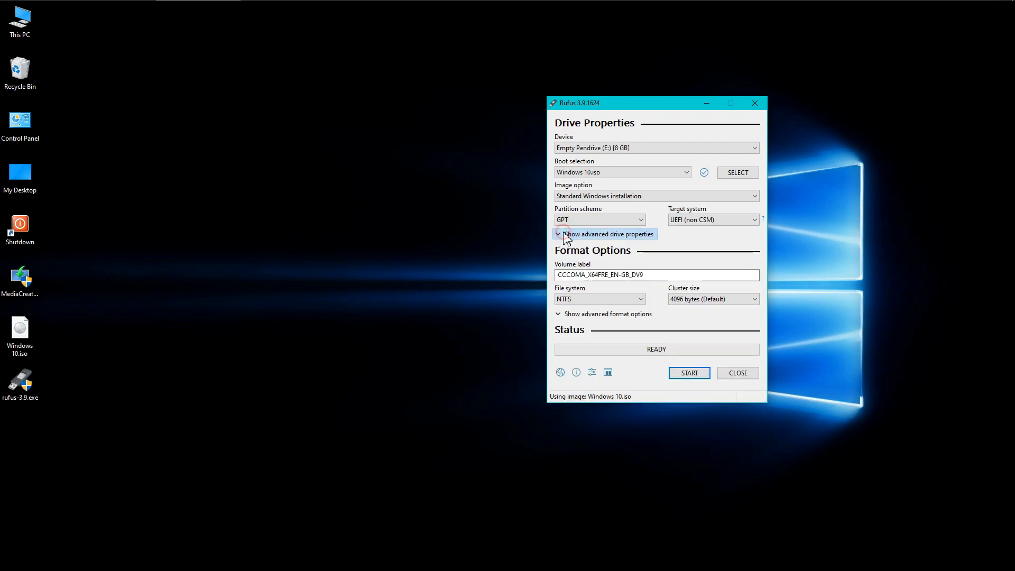
- Replace the volume label of the USB drive with "Any Name"
drag(675, 275, 481, 279)
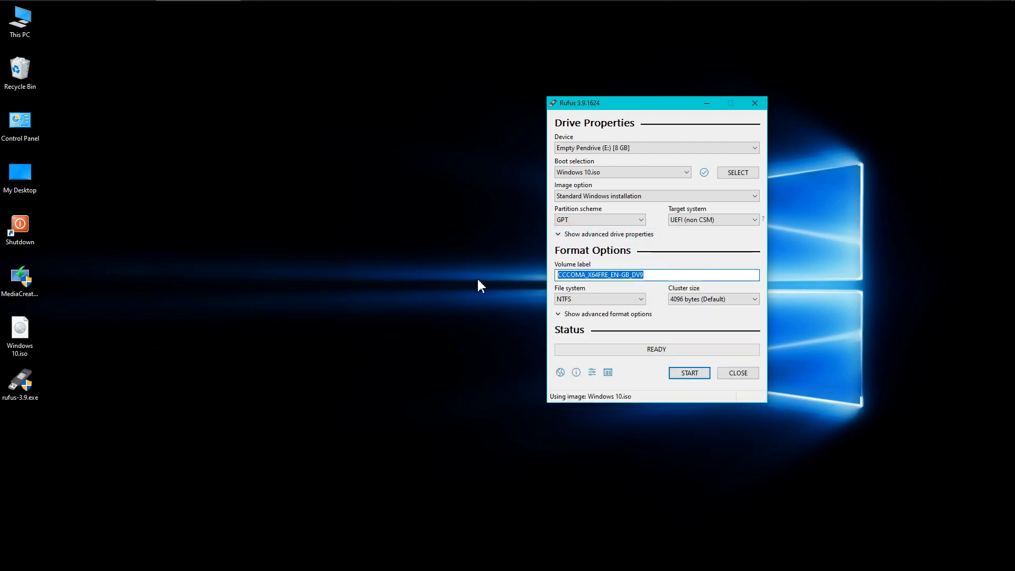
text(Any Name of choice)
key(BackSpace)
key(BackSpace)
key(BackSpace)
key(BackSpace)
key(BackSpace)
key(BackSpace)
key(BackSpace)
key(BackSpace)
key(BackSpace)
key(BackSpace)
- Select NTFS as the file system with the default 4096-byte cluster size, and review the advanced format options
click(585, 301)
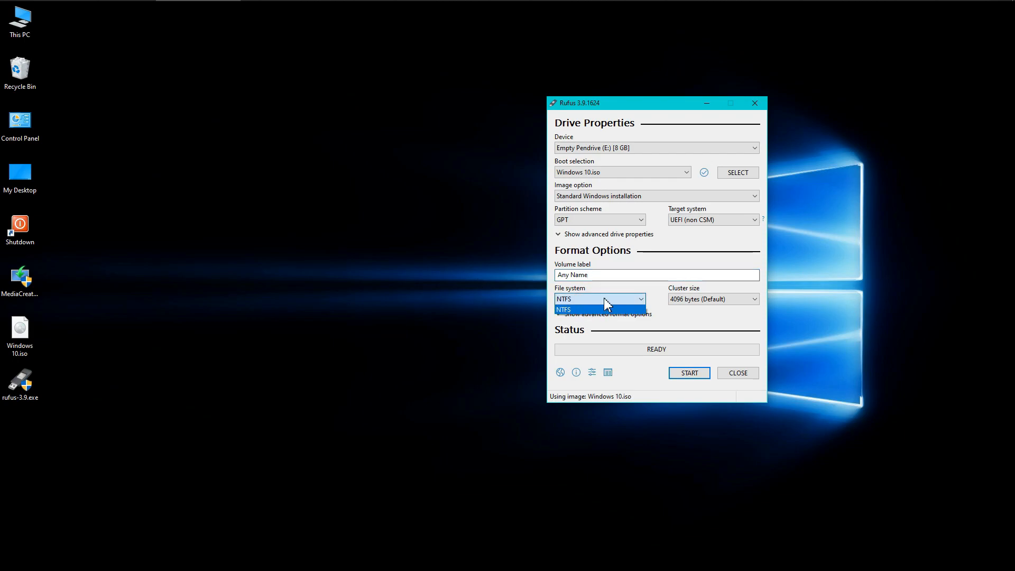
click(609, 311)
click(701, 300)
click(702, 300)
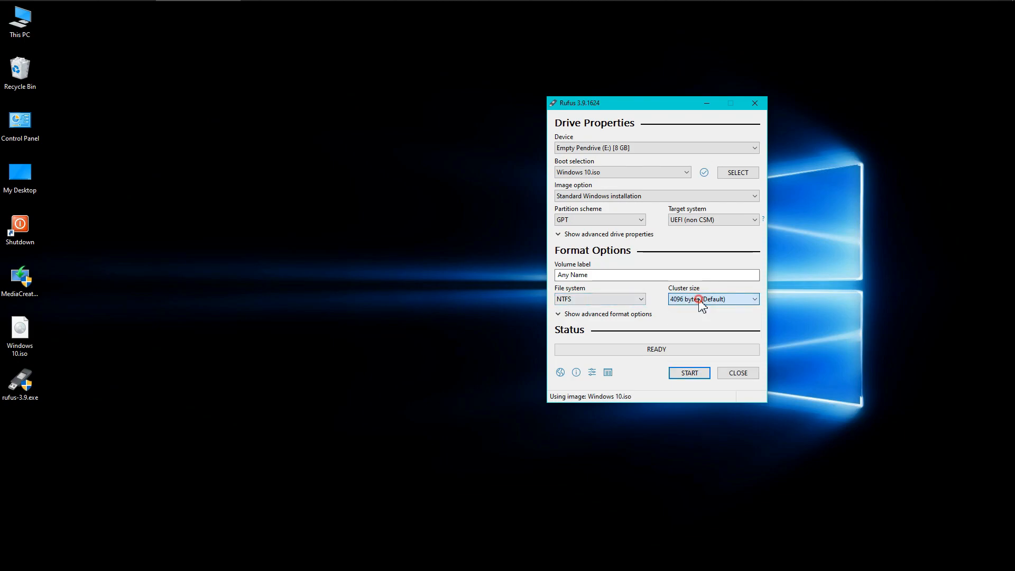
click(629, 317)
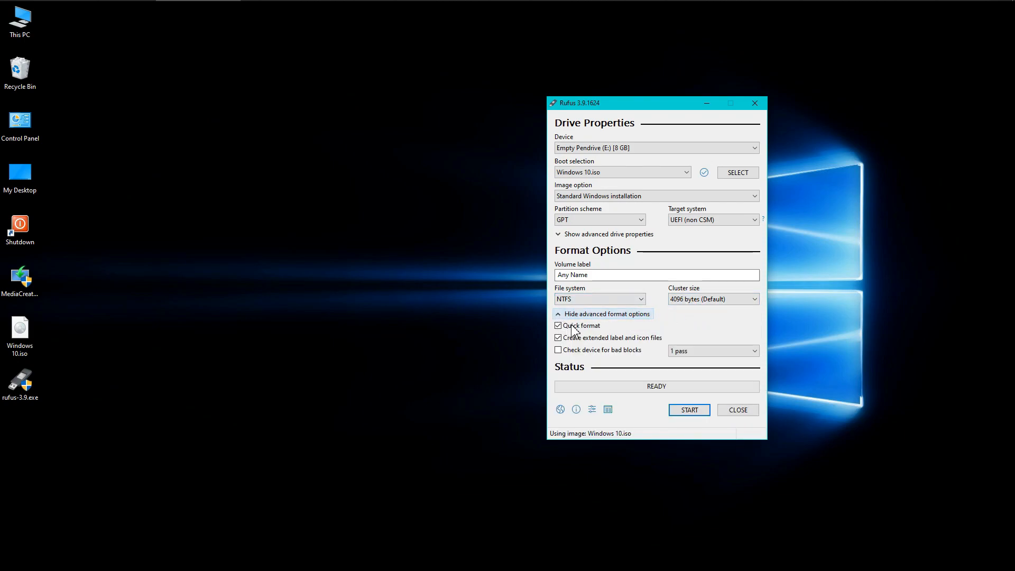
click(643, 315)
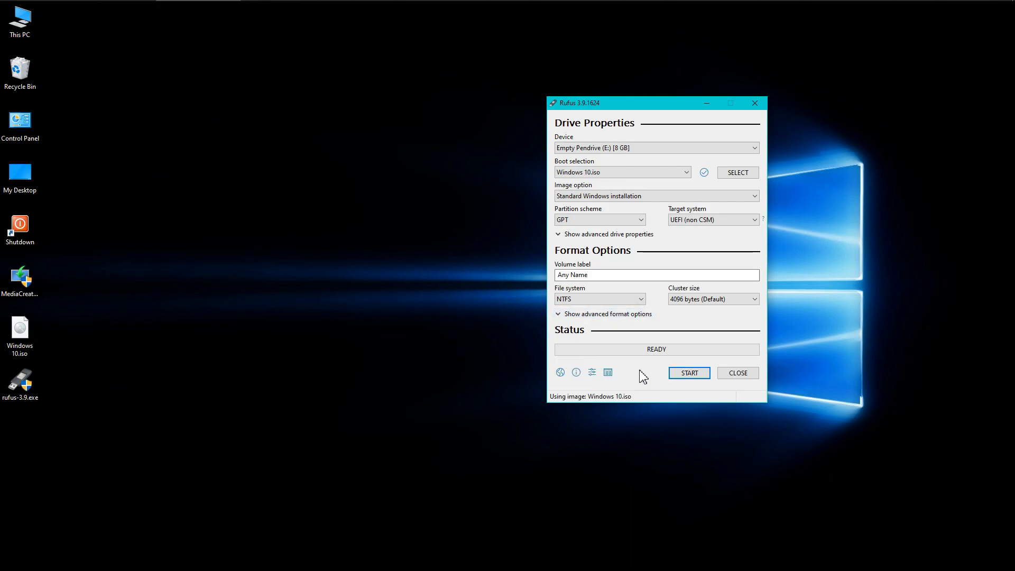
- Start writing the Windows 10 image to the USB drive and agree to erase all its data
click(688, 374)
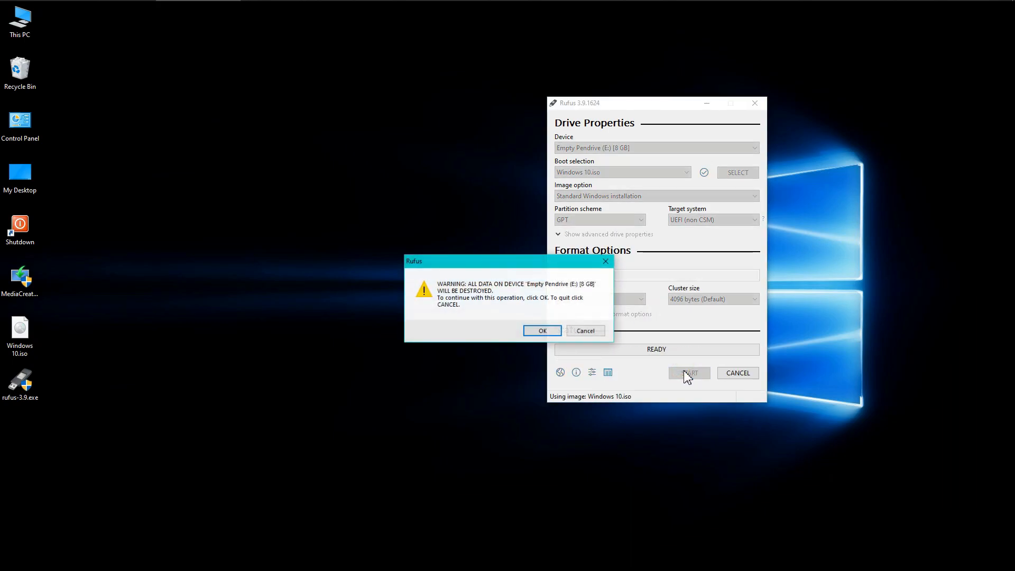
drag(525, 265, 355, 165)
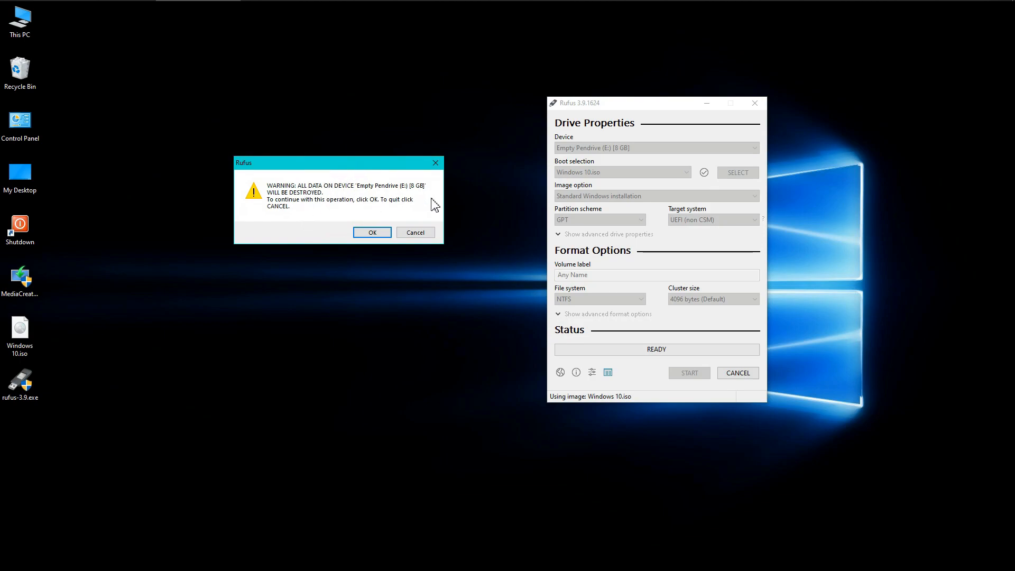
click(373, 234)
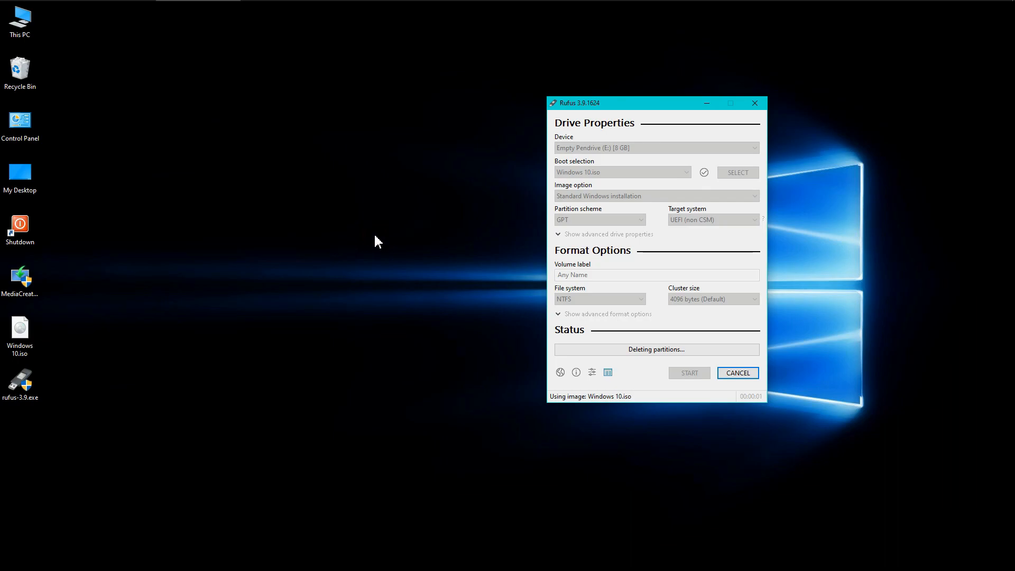
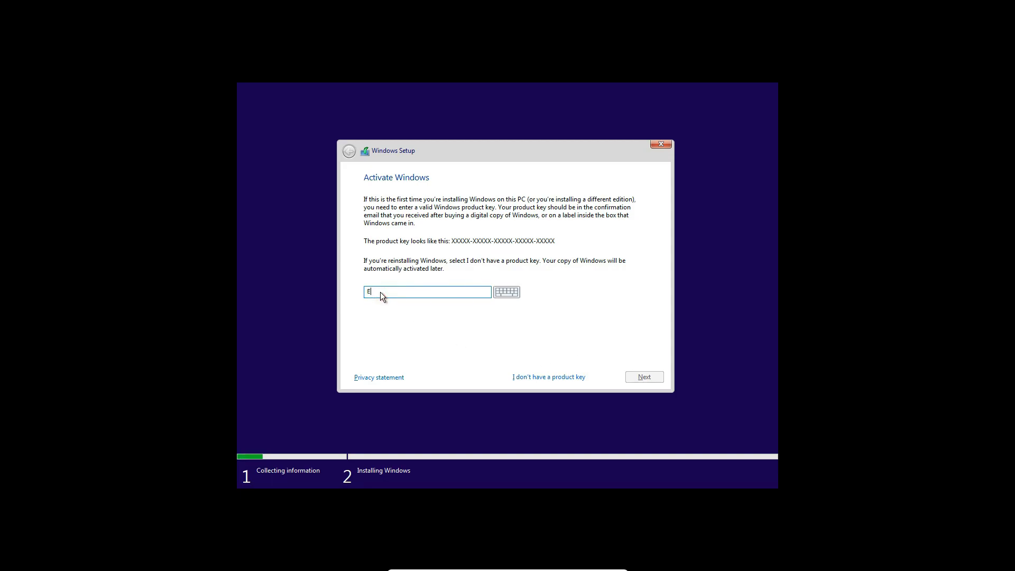
- Enter a placeholder product key on the Windows activation page and clear it again
text(ENTER-YOUR0-KEY00-HERE)
key(BackSpace)
key(BackSpace)
key(BackSpace)
key(BackSpace)
key(BackSpace)
key(BackSpace)
key(BackSpace)
key(BackSpace)
key(BackSpace)
key(BackSpace)
key(BackSpace)
key(BackSpace)
key(BackSpace)
key(BackSpace)
key(BackSpace)
key(BackSpace)
key(BackSpace)
key(BackSpace)
key(BackSpace)
key(BackSpace)
- Continue Windows Setup without a product key and choose Windows 10 Home as the operating system
click(539, 377)
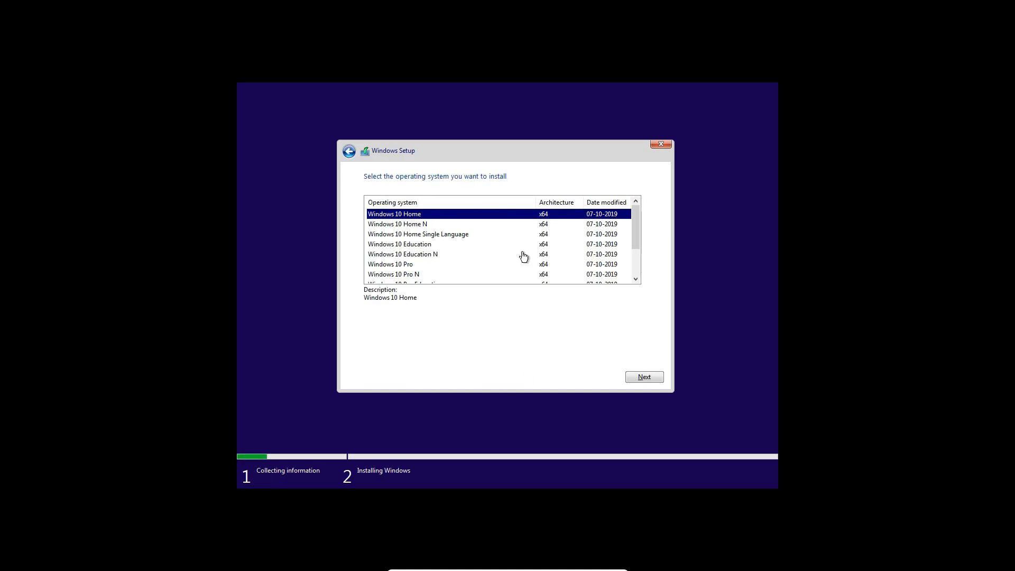
scroll(526, 256, down, 2)
scroll(477, 275, up, 2)
click(650, 381)
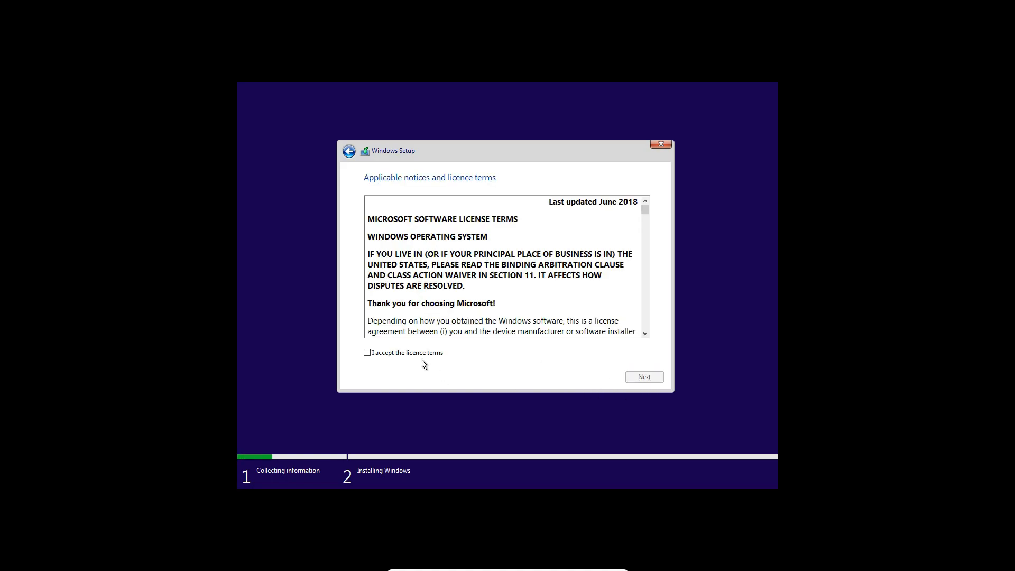
- Accept the licence terms and start a custom installation on Drive 0 Unallocated Space
click(377, 354)
click(631, 378)
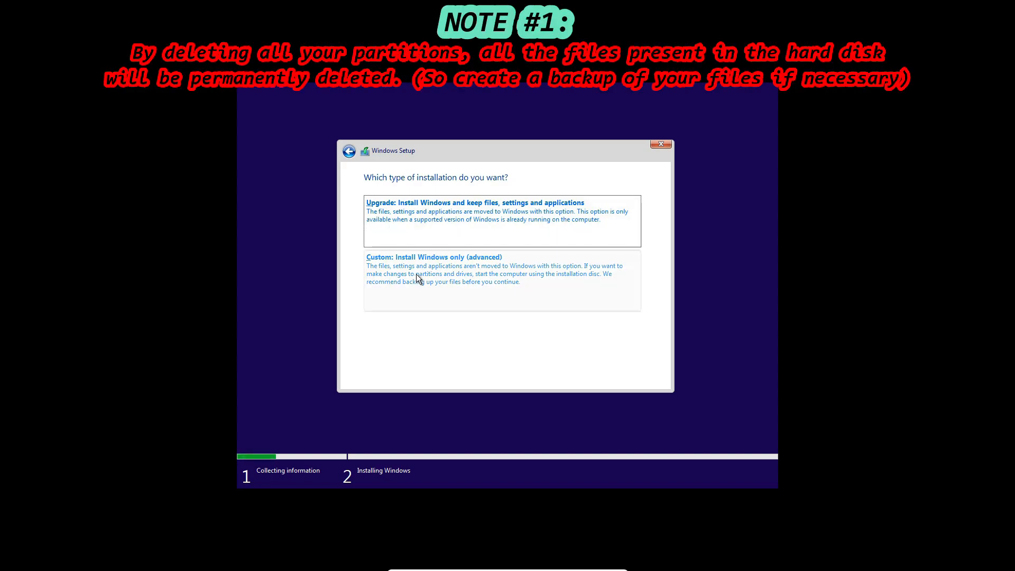
click(417, 274)
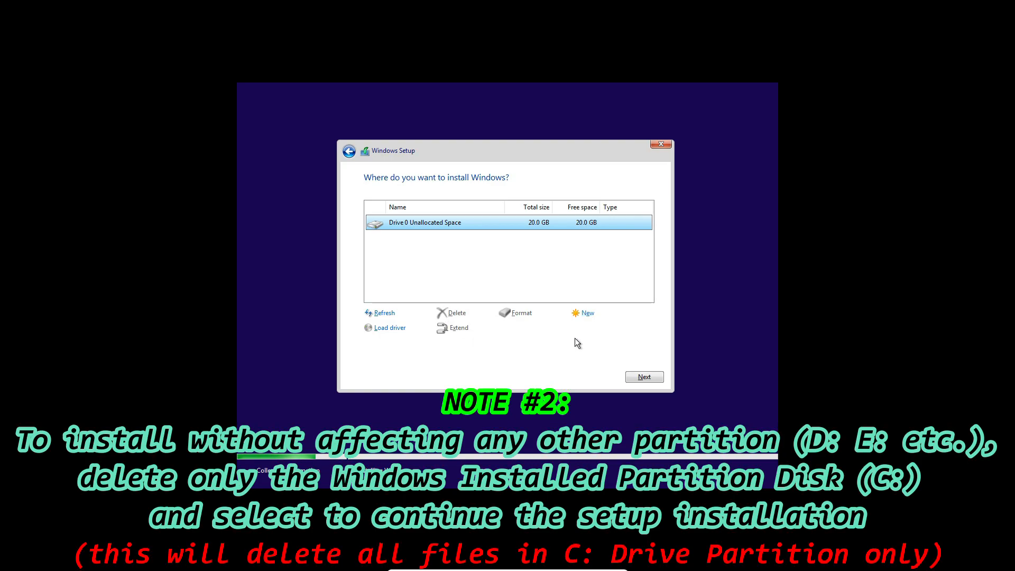
click(652, 380)
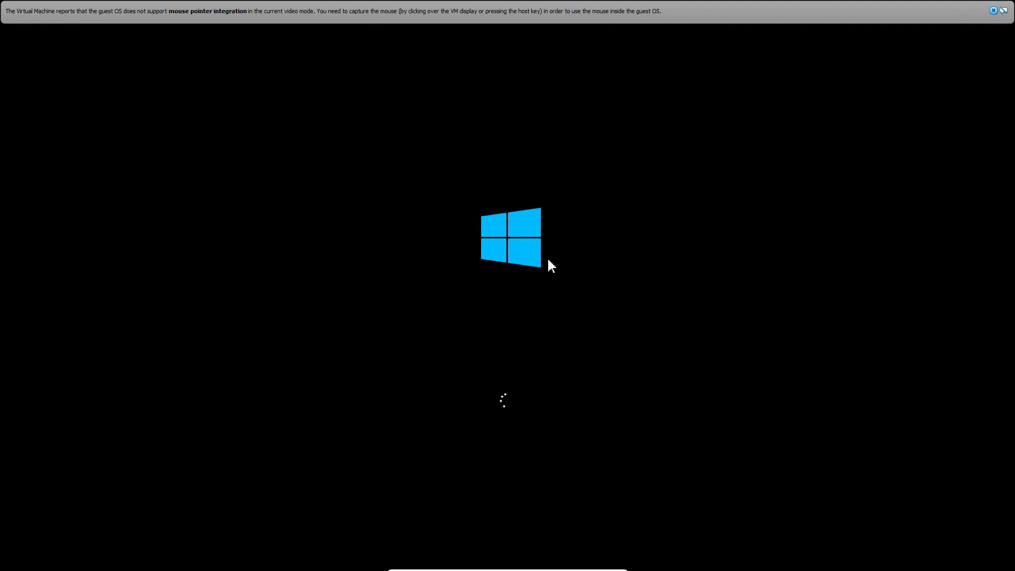
- Dismiss the virtual machine's mouse pointer integration notice and turn off Cortana's microphone on the welcome screen
click(993, 11)
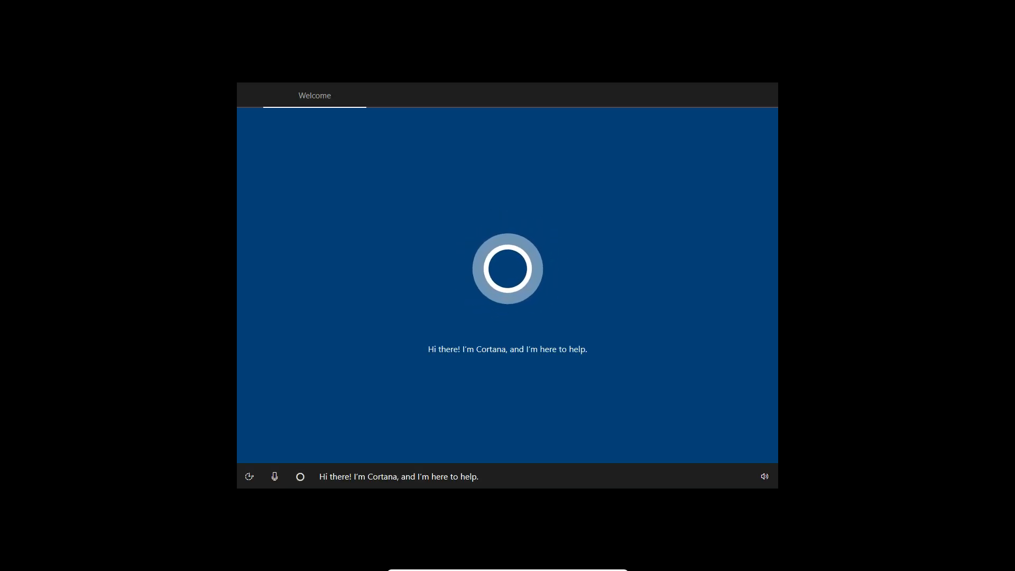
click(276, 477)
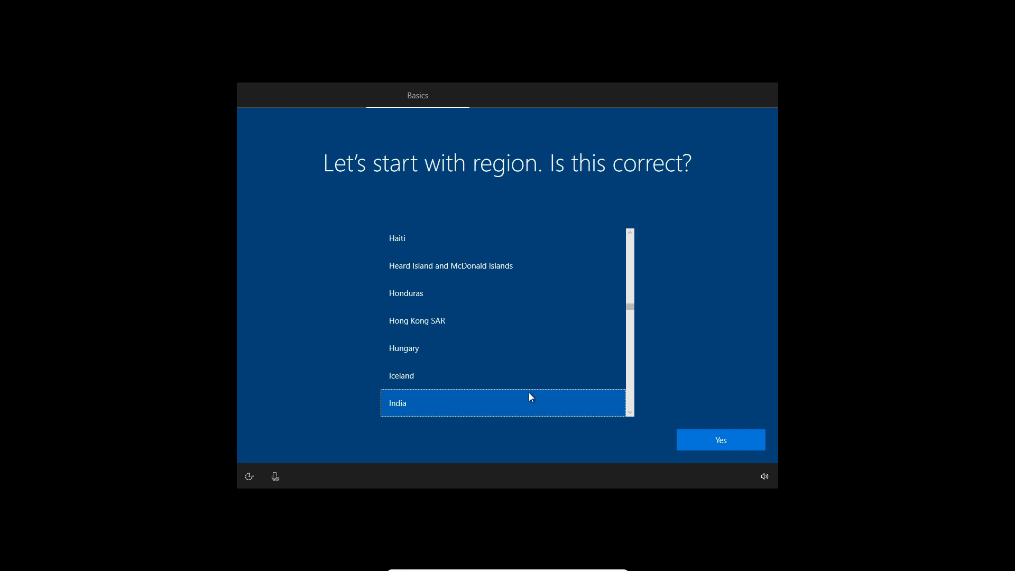
- Confirm India as the region and choose a single keyboard layout, skipping the second one
click(739, 443)
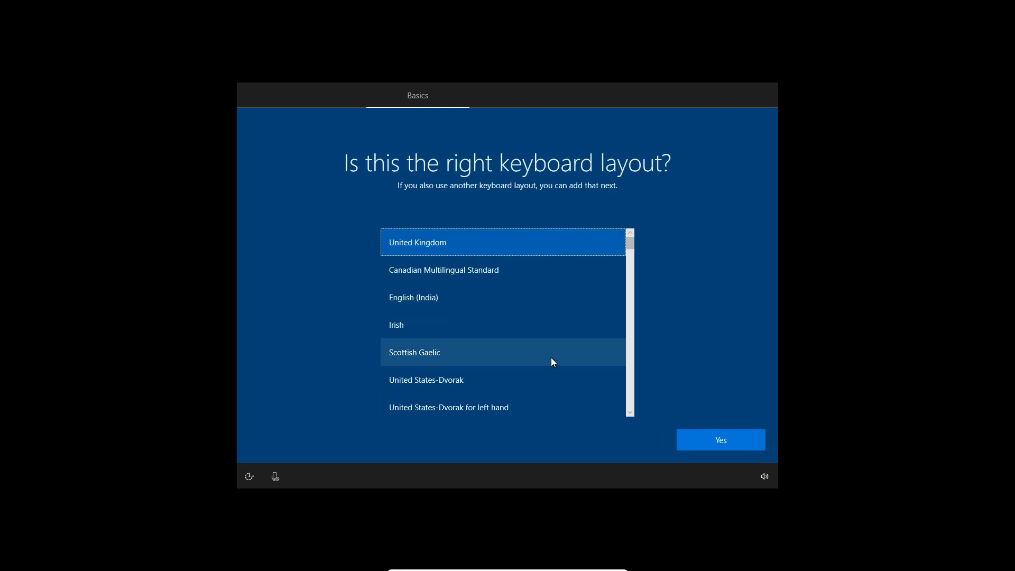
scroll(551, 361, down, 3)
scroll(551, 362, up, 3)
scroll(551, 362, down, 4)
scroll(417, 297, up, 4)
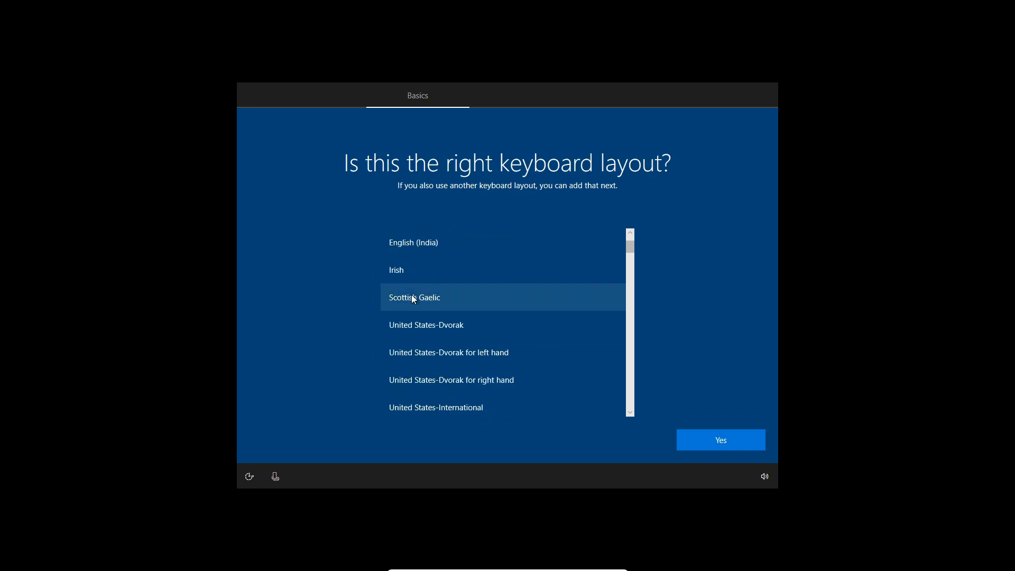
click(439, 301)
click(714, 438)
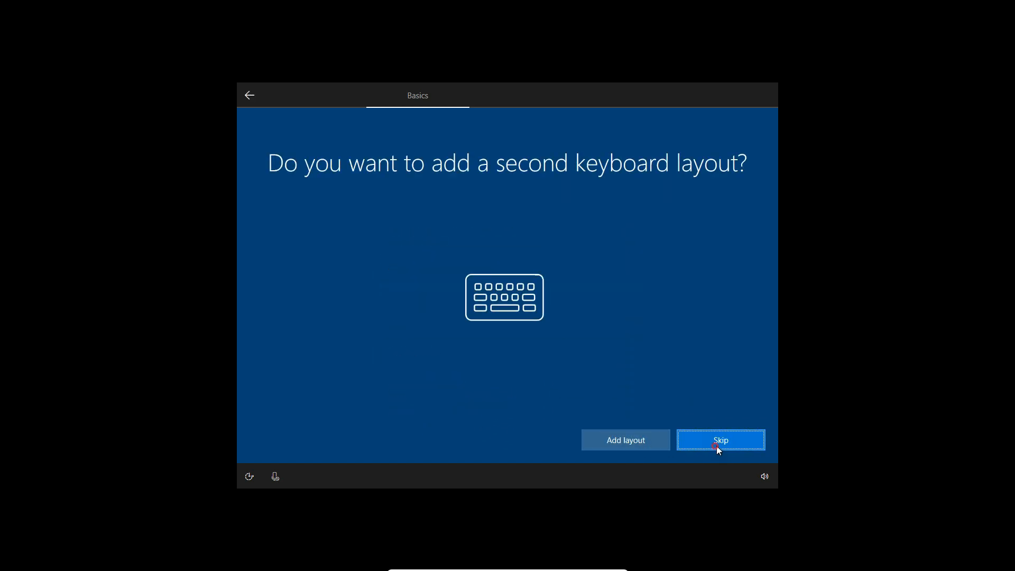
click(719, 445)
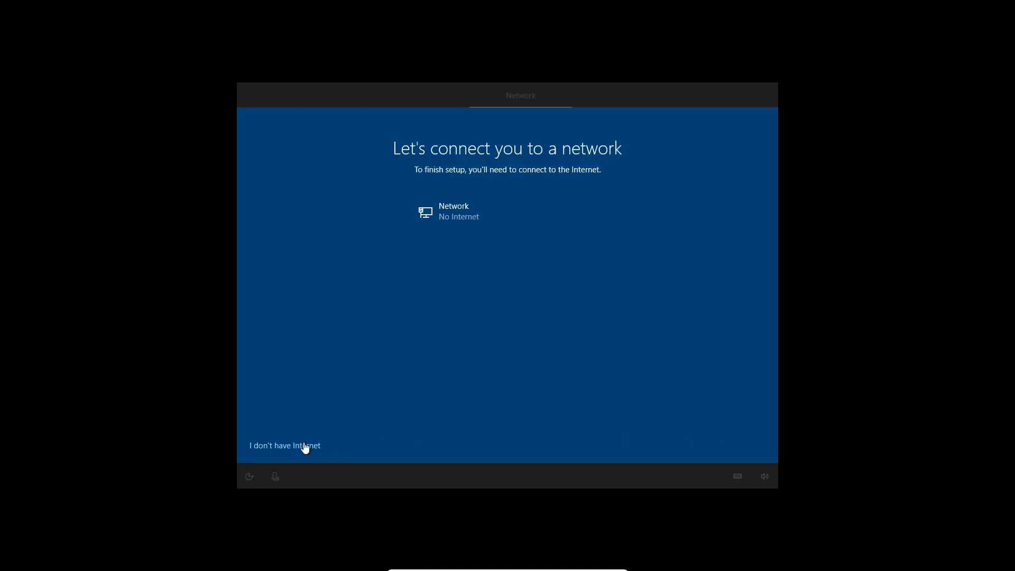
- Continue setup without an internet connection and create the local account by entering the user's name
click(305, 447)
click(306, 440)
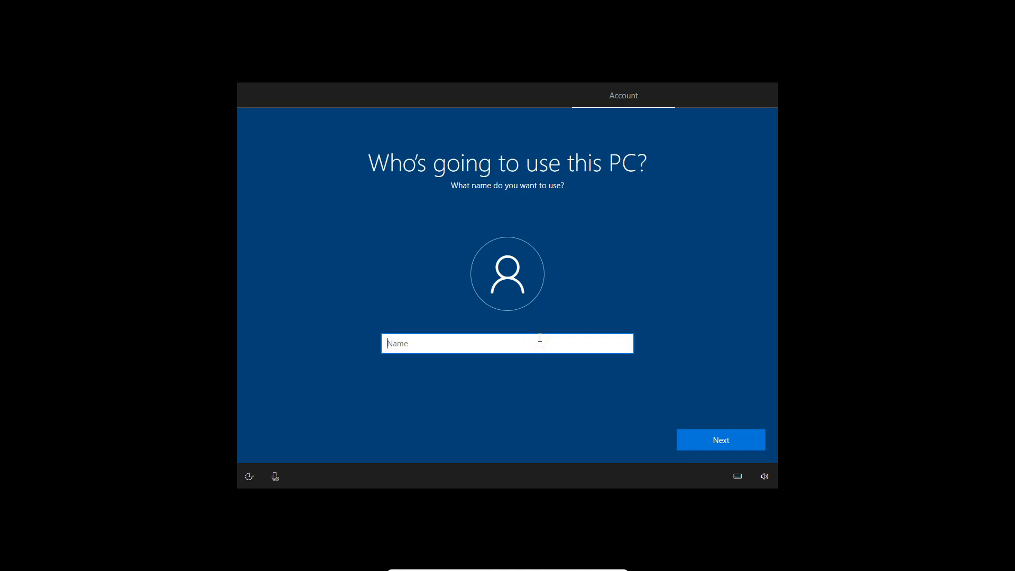
text(A Useren)
click(758, 442)
click(742, 441)
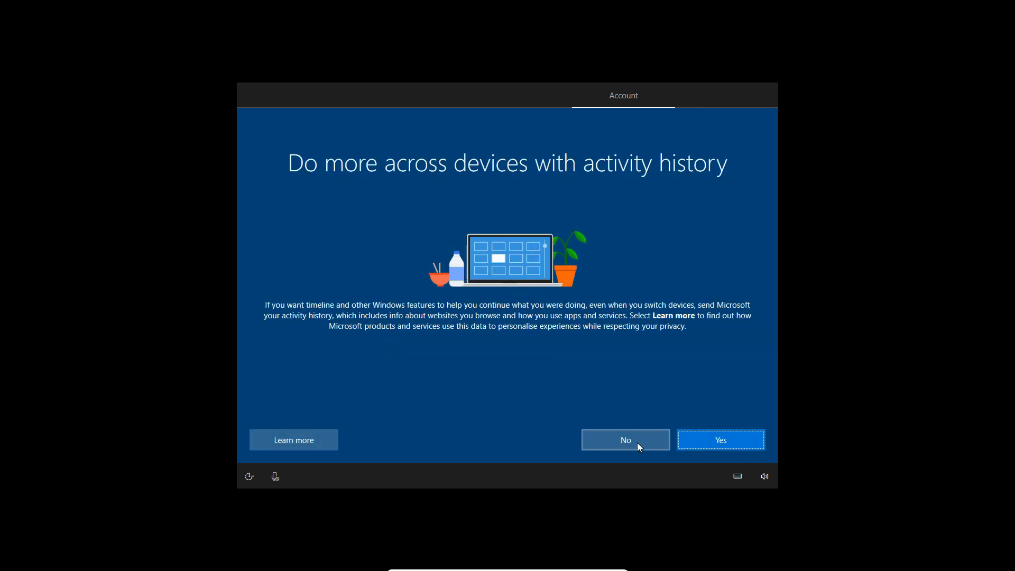
- Agree to send activity history and accept Cortana as the digital assistant
click(757, 437)
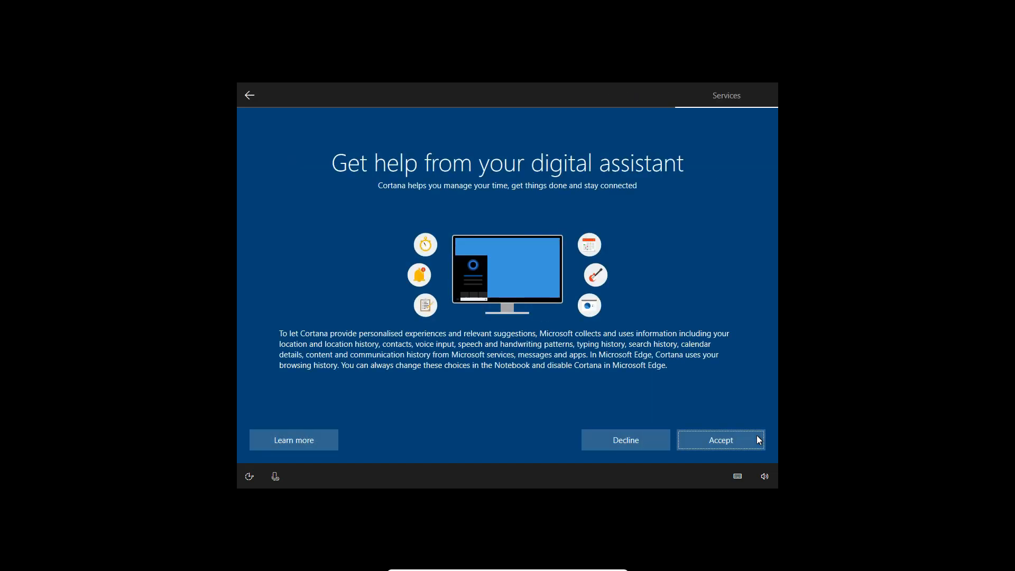
click(751, 437)
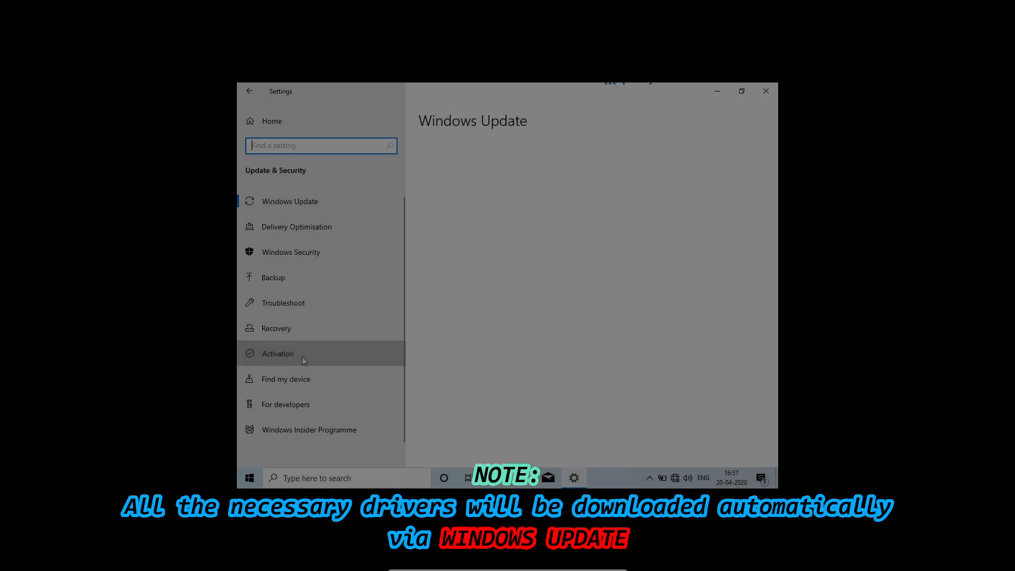
- Check the Windows activation status in the Update & Security settings and close Settings
click(304, 353)
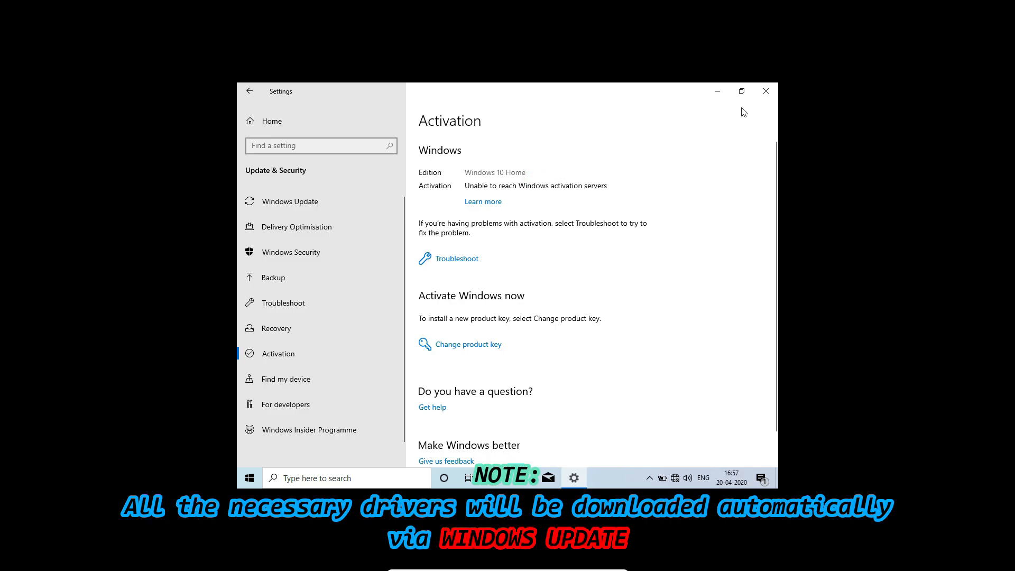
click(766, 93)
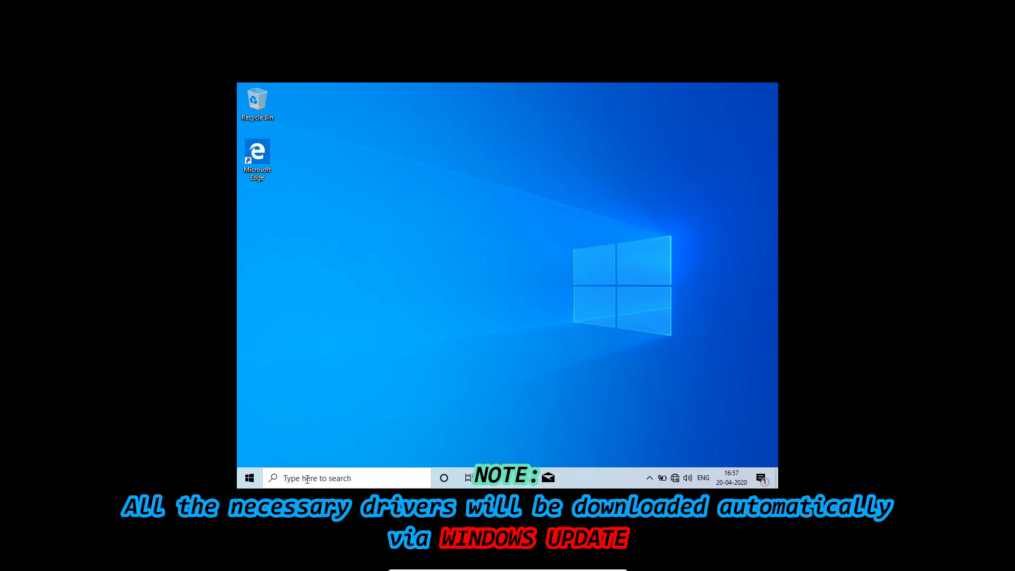
- Shut down the newly installed Windows 10
click(259, 475)
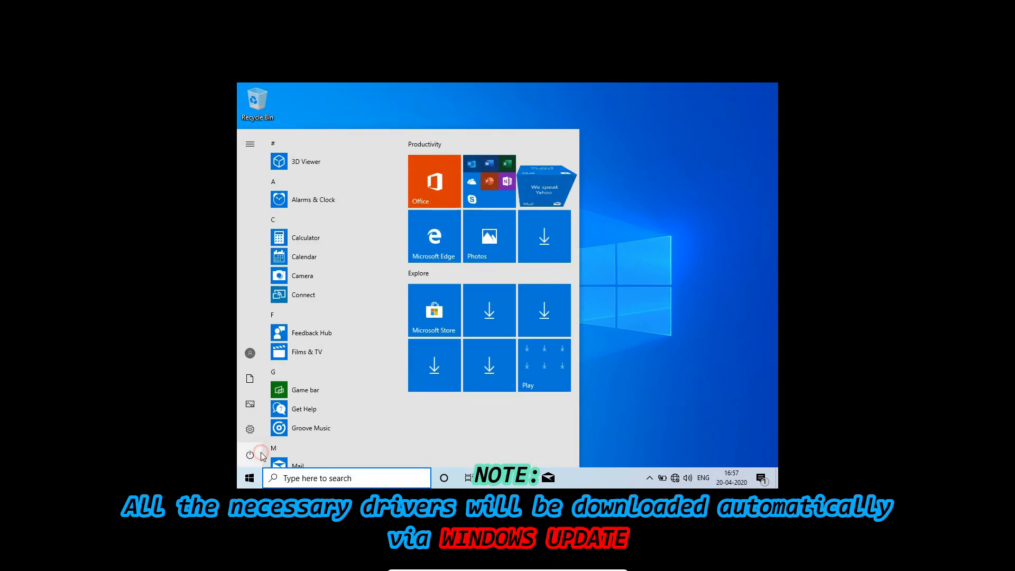
click(261, 454)
click(281, 412)
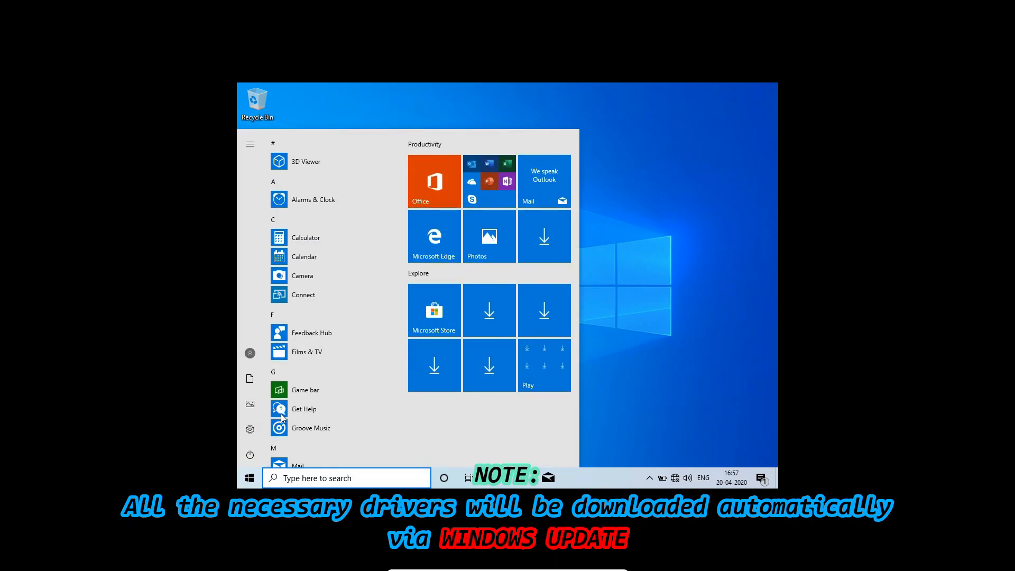